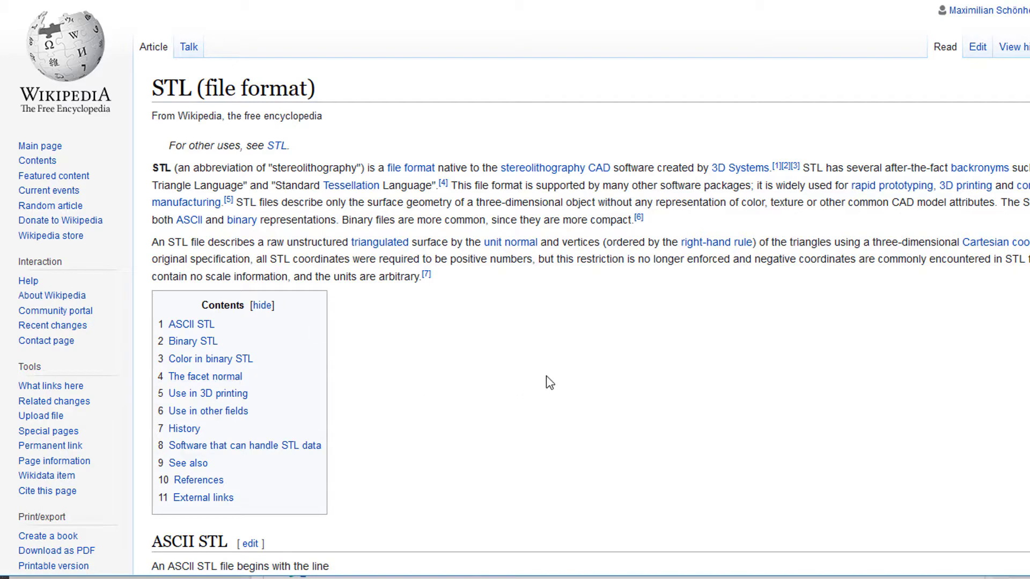
Scroll the Half Torus, Diagonal Cut.stl page to see its 3D preview, description and licence.
{"action": "scroll", "coordinate": [546, 377], "scroll_direction": "down", "scroll_amount": 3}
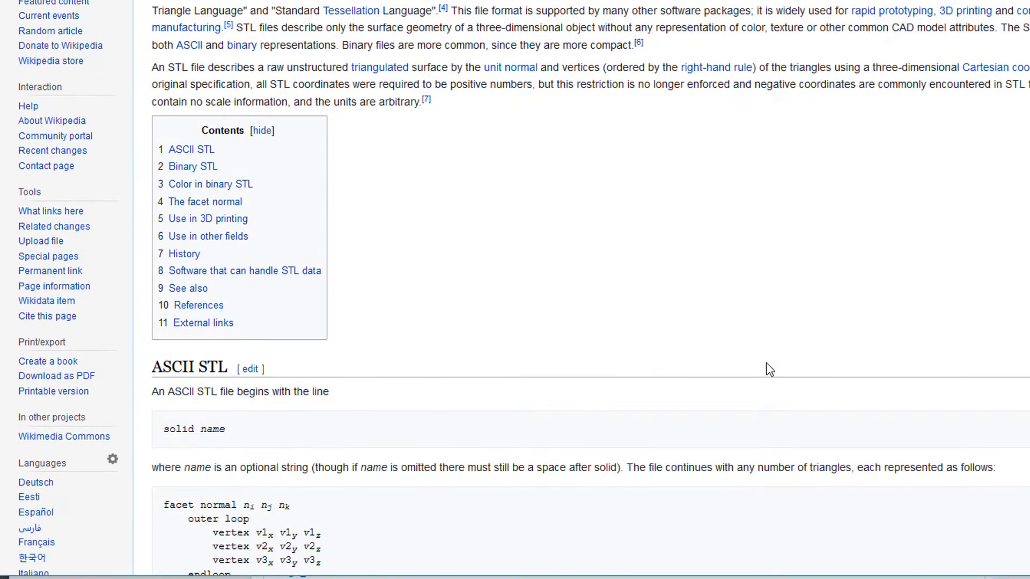
{"action": "scroll", "coordinate": [307, 447], "scroll_direction": "down", "scroll_amount": 6}
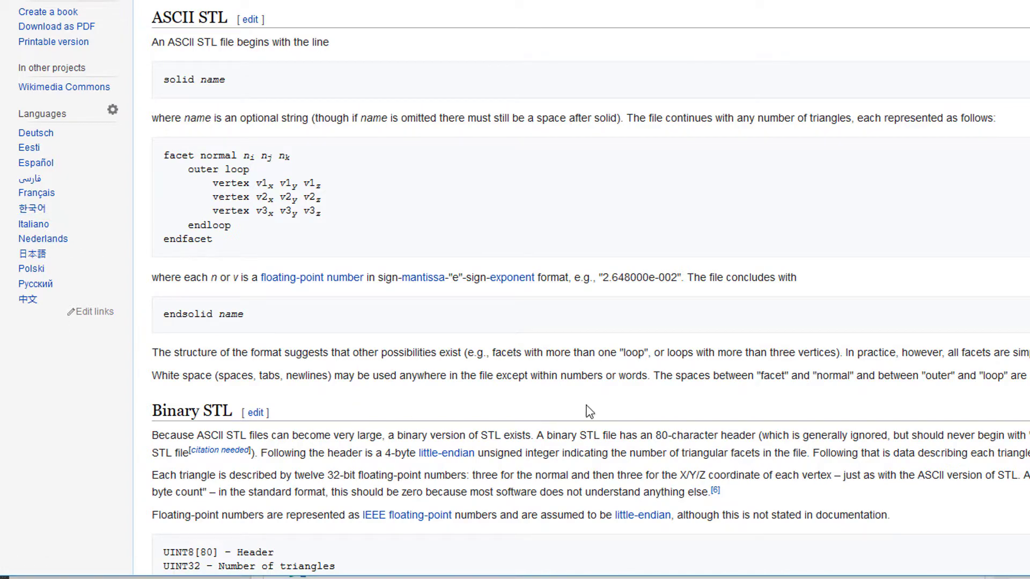
{"action": "scroll", "coordinate": [654, 362], "scroll_direction": "up", "scroll_amount": 6}
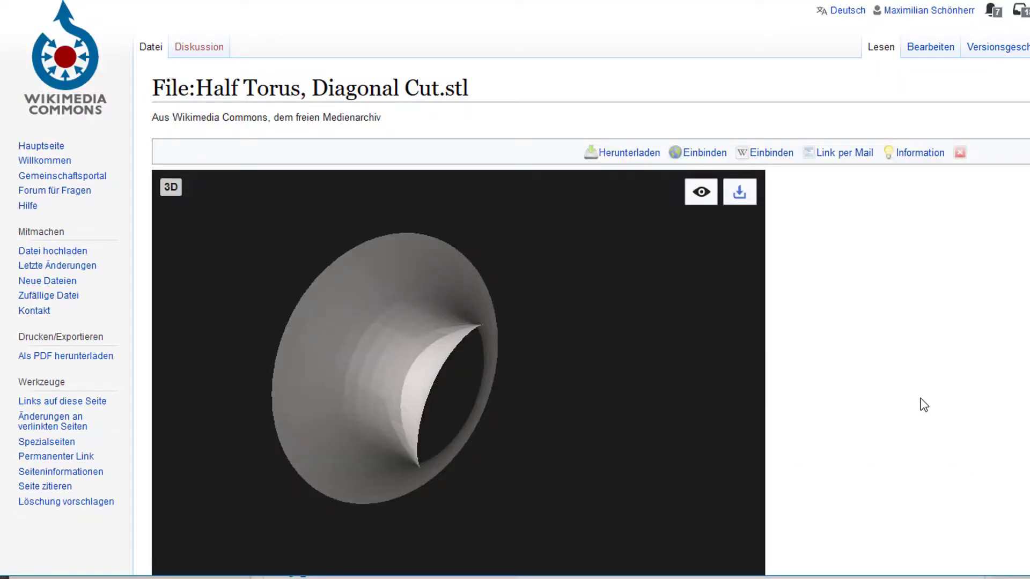
{"action": "scroll", "coordinate": [971, 403], "scroll_direction": "down", "scroll_amount": 2}
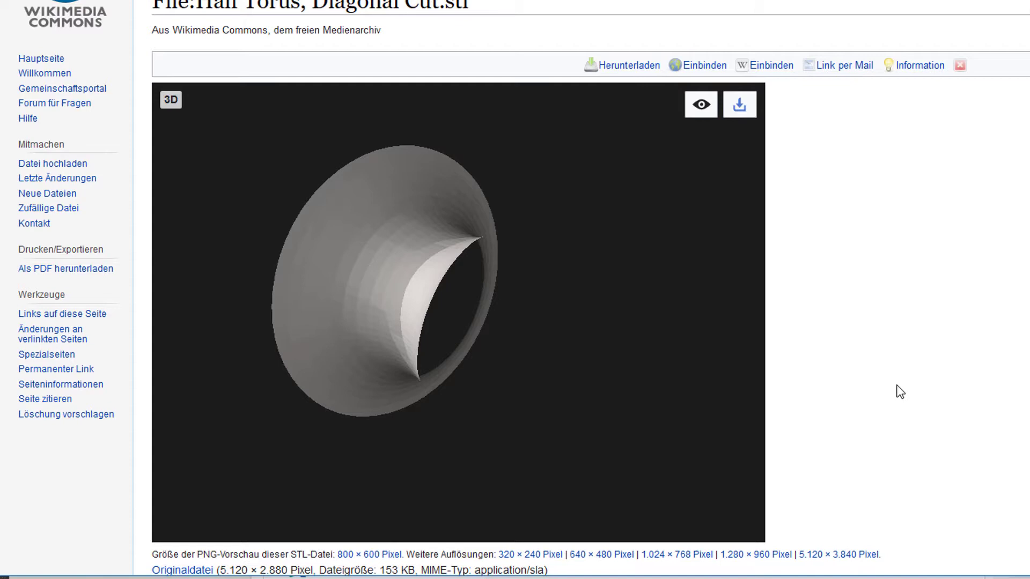
{"action": "scroll", "coordinate": [869, 392], "scroll_direction": "up", "scroll_amount": 2}
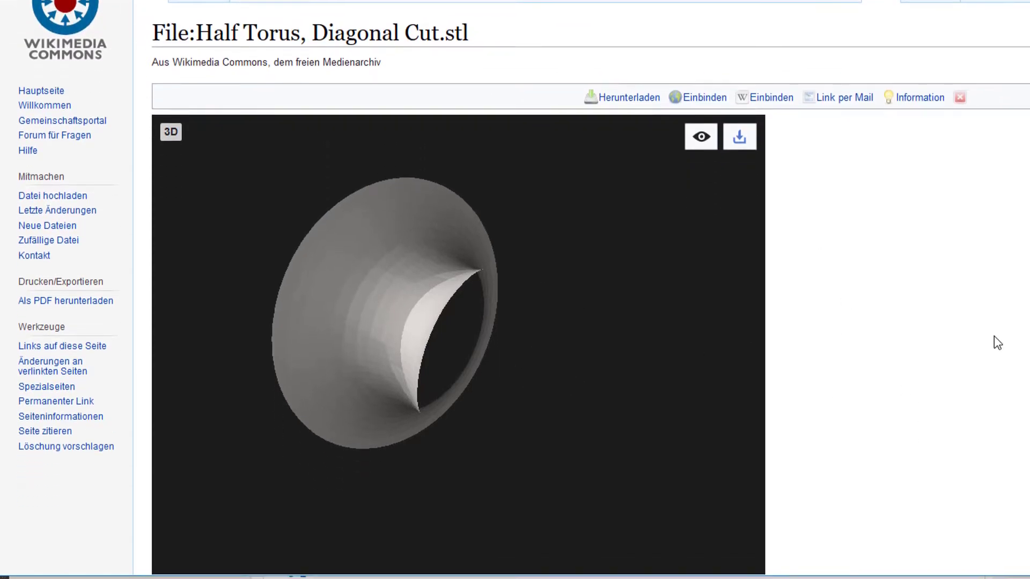
{"action": "scroll", "coordinate": [993, 336], "scroll_direction": "down", "scroll_amount": 5}
{"action": "scroll", "coordinate": [1002, 335], "scroll_direction": "down", "scroll_amount": 8}
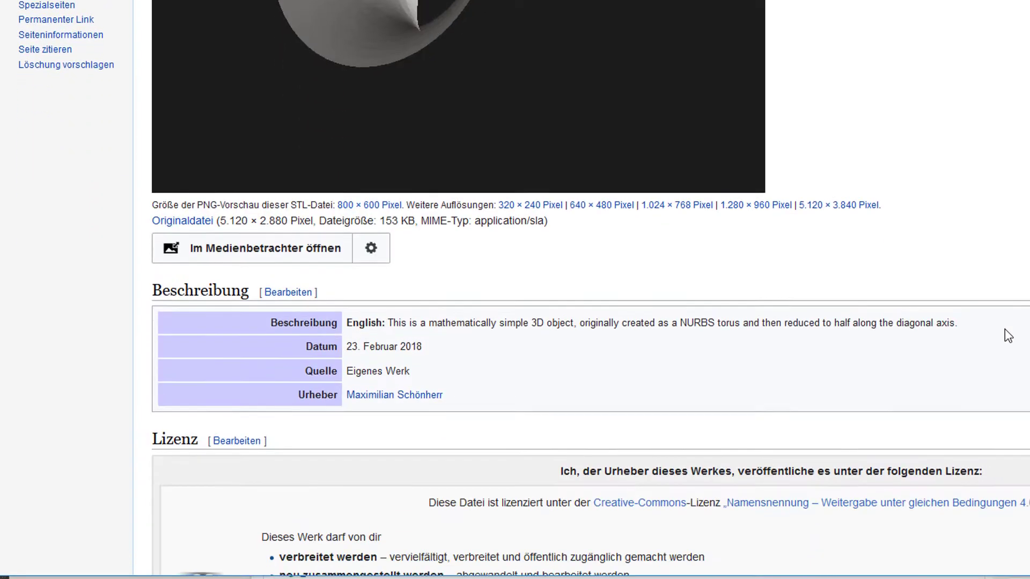
{"action": "scroll", "coordinate": [1006, 327], "scroll_direction": "up", "scroll_amount": 10}
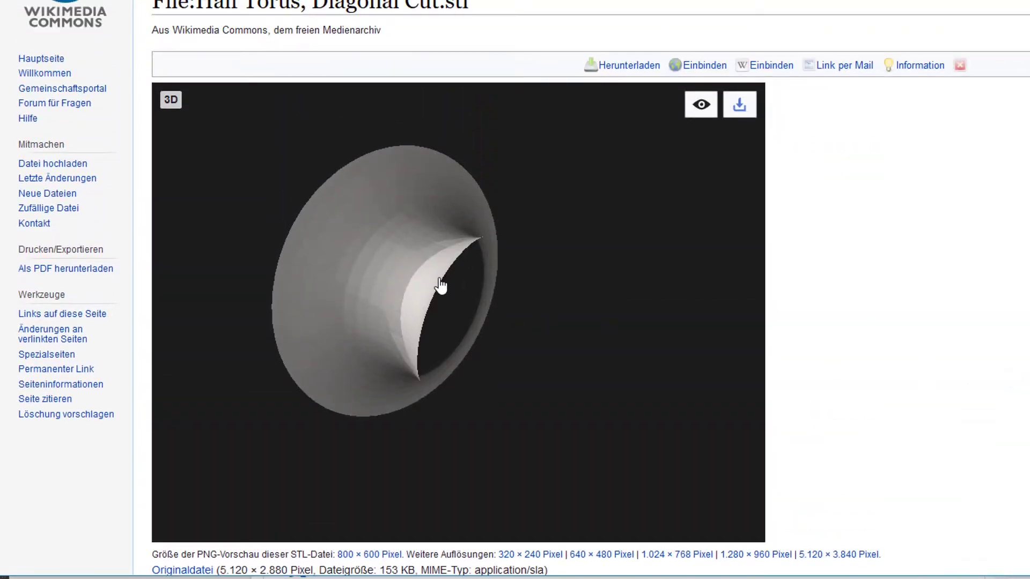
Open the half-torus preview full-screen and rotate the model to a side-on view.
{"action": "left_click", "coordinate": [441, 284]}
{"action": "left_click_drag", "start_coordinate": [673, 279], "coordinate": [525, 444]}
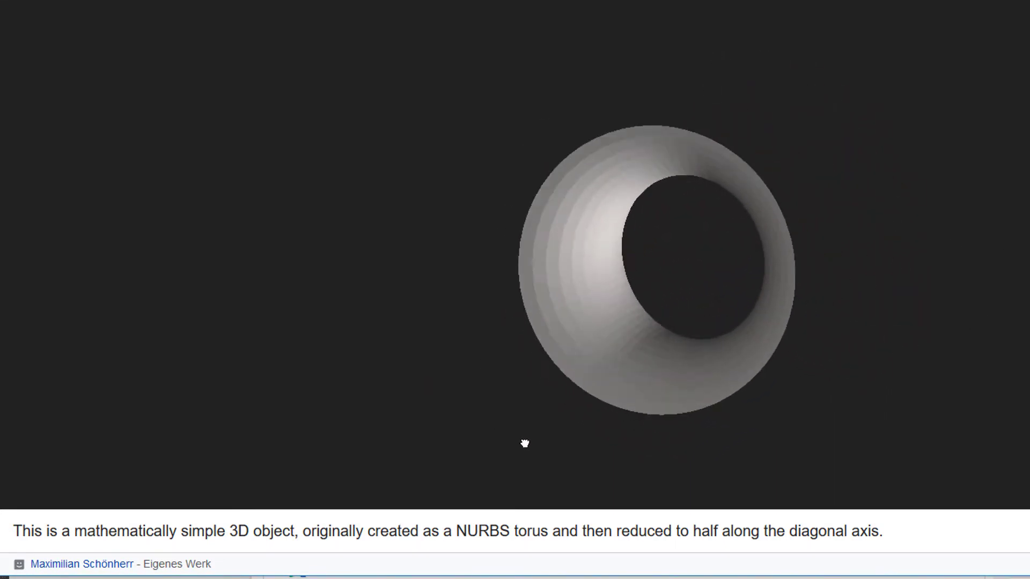
{"action": "left_click_drag", "start_coordinate": [780, 480], "coordinate": [891, 416]}
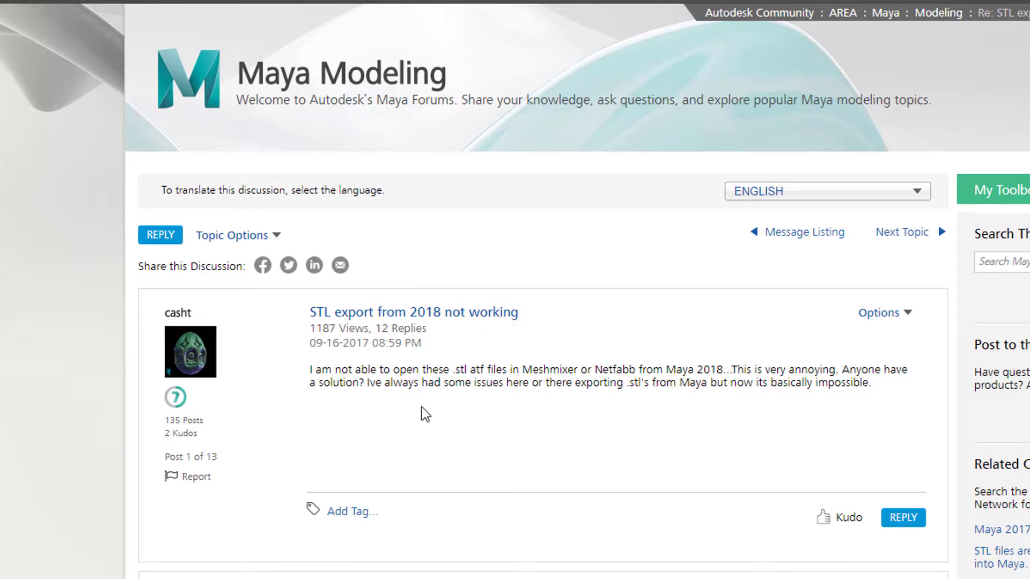
Scroll down through the 'STL export from 2018 not working' thread replies.
{"action": "scroll", "coordinate": [532, 477], "scroll_direction": "down", "scroll_amount": 3}
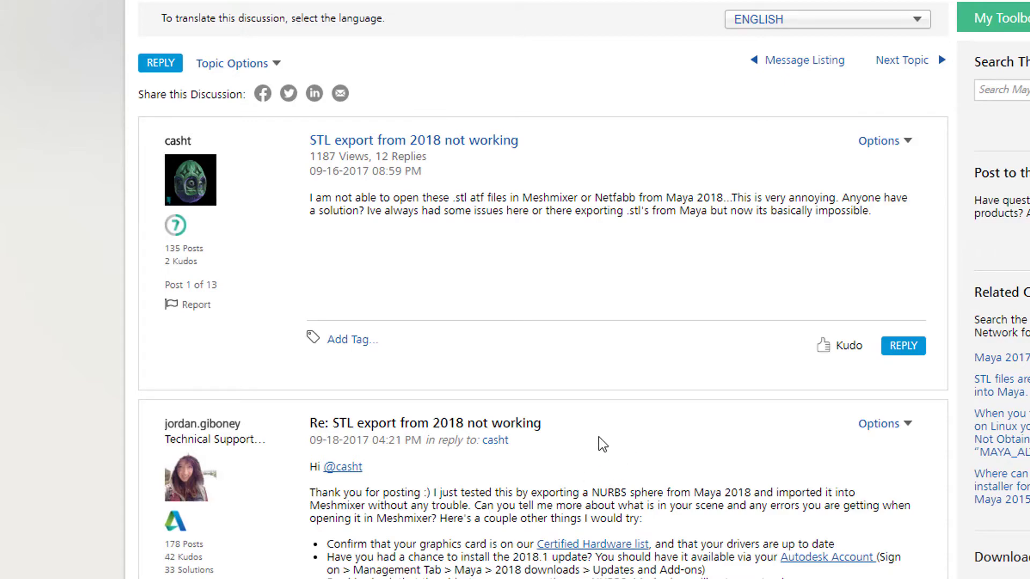
{"action": "scroll", "coordinate": [598, 436], "scroll_direction": "down", "scroll_amount": 20}
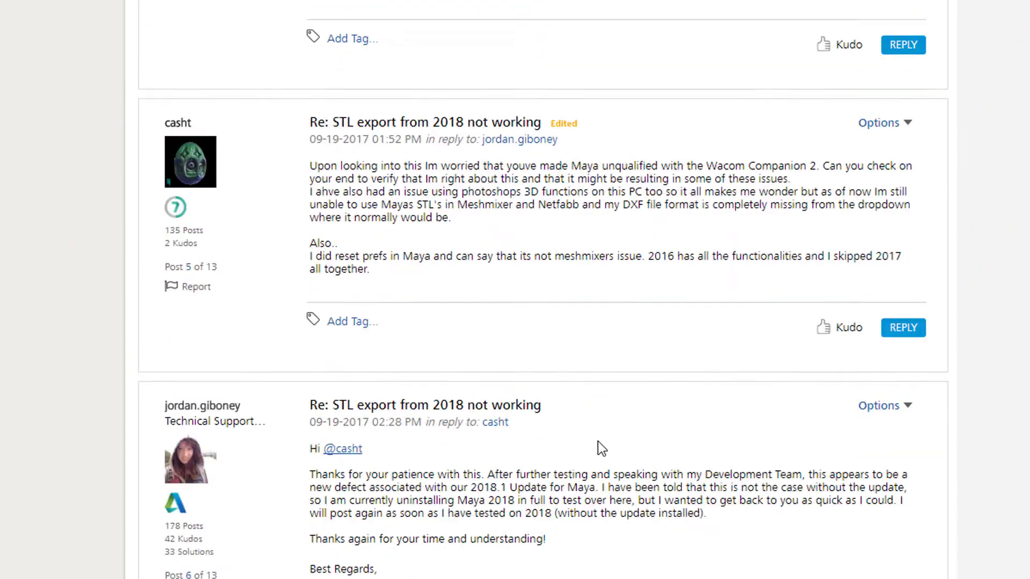
{"action": "scroll", "coordinate": [598, 448], "scroll_direction": "down", "scroll_amount": 20}
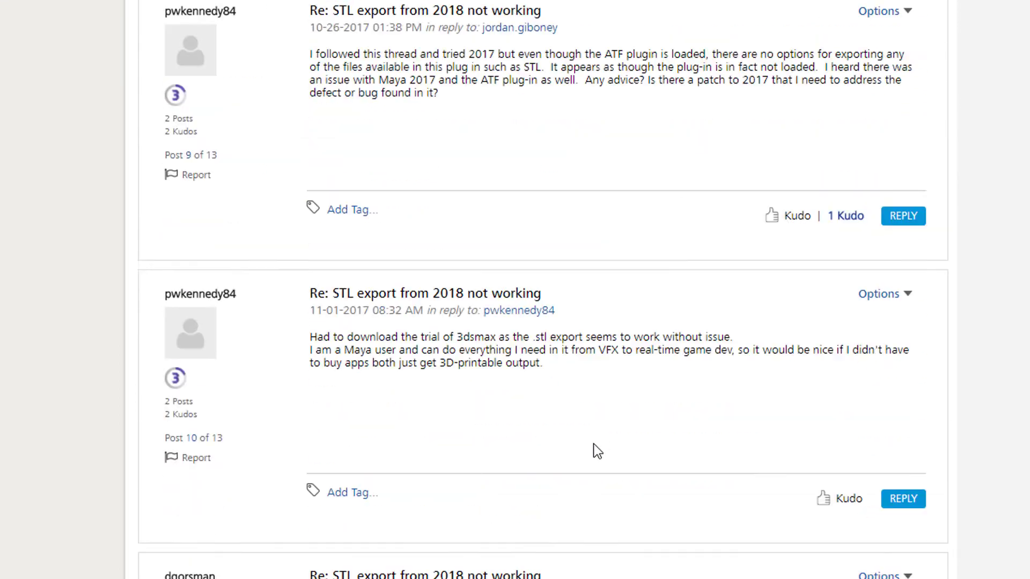
{"action": "scroll", "coordinate": [597, 451], "scroll_direction": "down", "scroll_amount": 8}
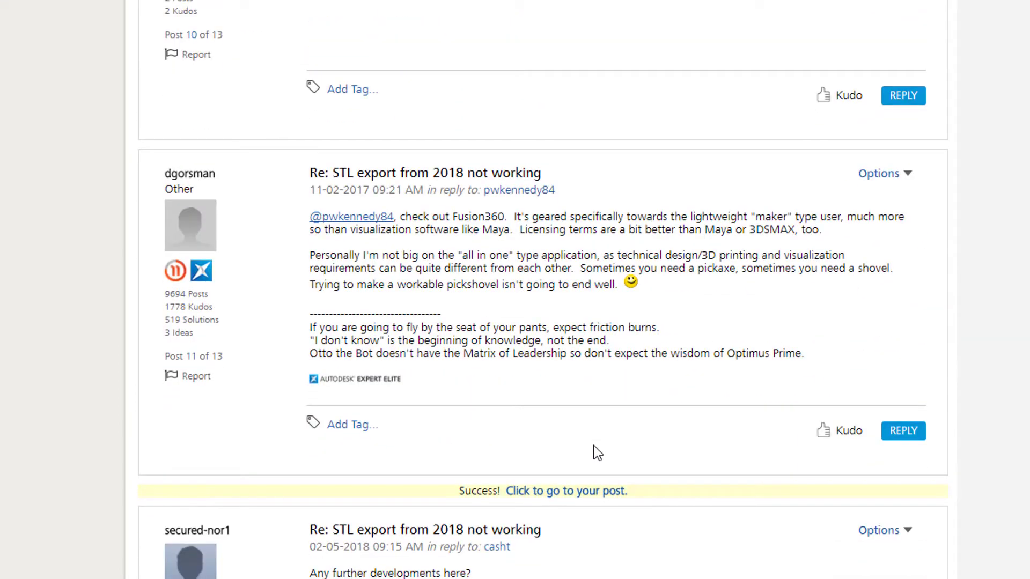
{"action": "scroll", "coordinate": [594, 446], "scroll_direction": "down", "scroll_amount": 13}
{"action": "scroll", "coordinate": [591, 436], "scroll_direction": "up", "scroll_amount": 3}
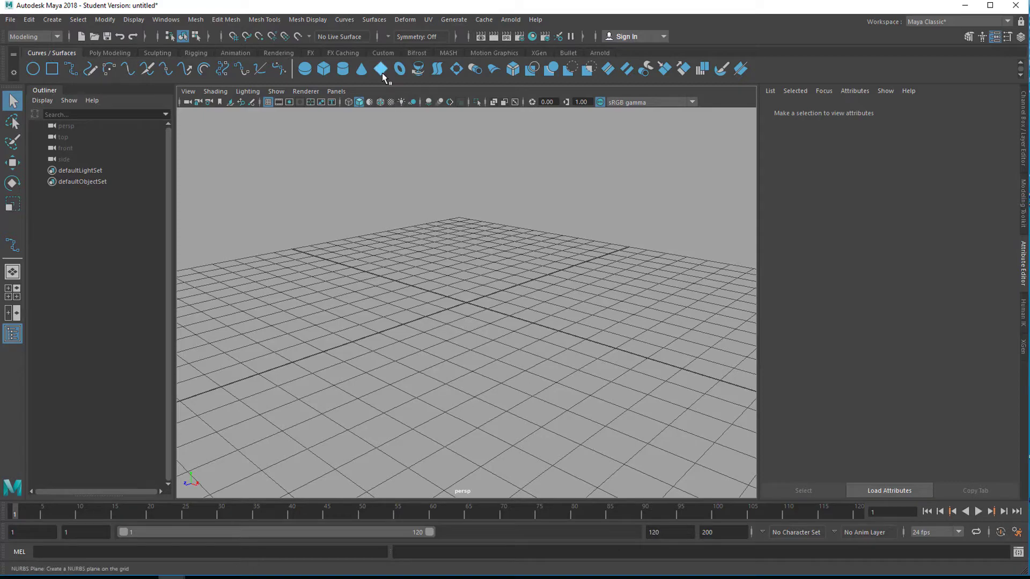
Create a NURBS plane at the origin and scale it up across the grid.
{"action": "left_click", "coordinate": [461, 303]}
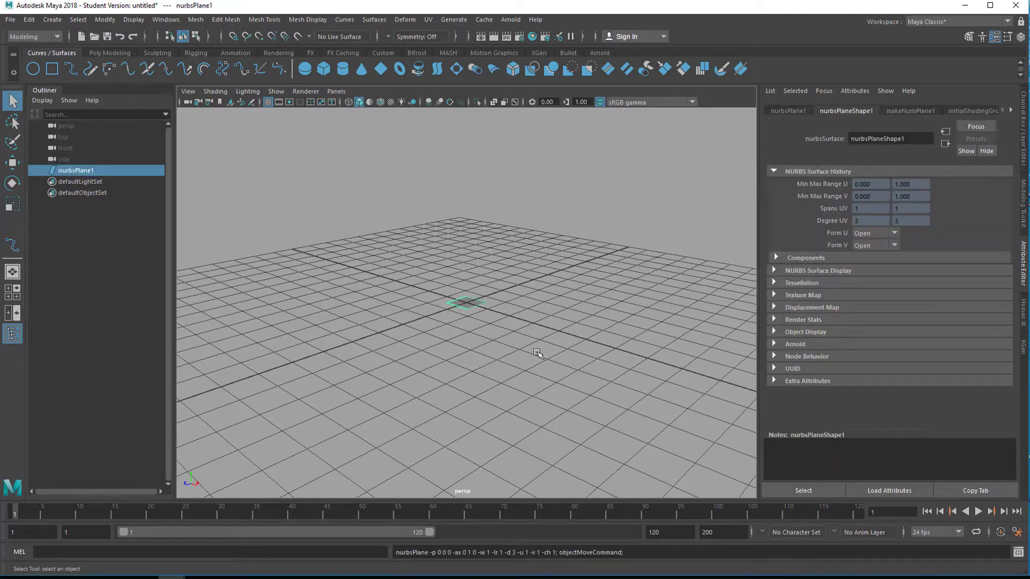
{"action": "key", "text": "r"}
{"action": "left_click_drag", "start_coordinate": [465, 304], "coordinate": [563, 301]}
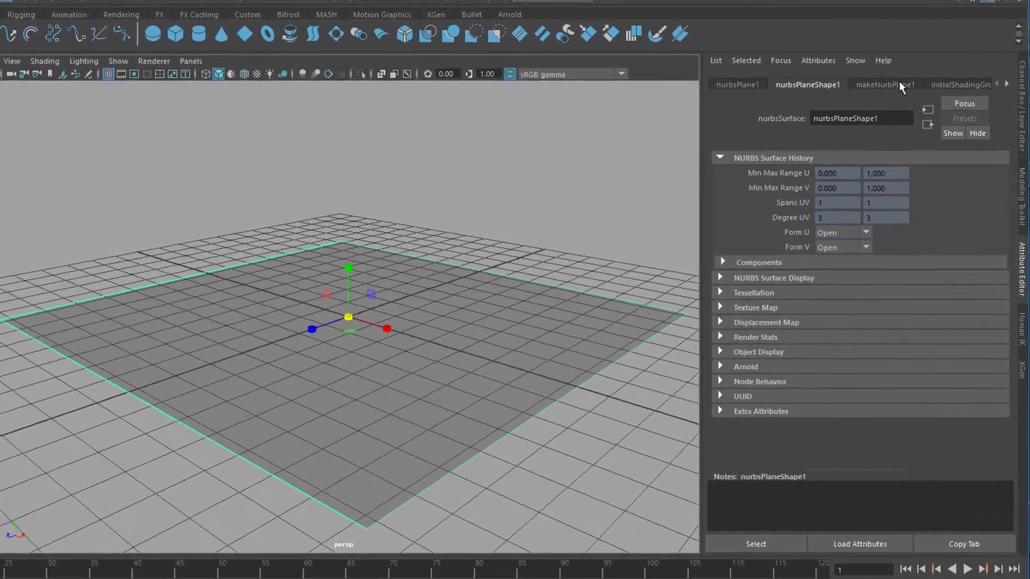
Set makeNurbPlane1 to 67 Patches U and 66 Patches V.
{"action": "left_click", "coordinate": [903, 103]}
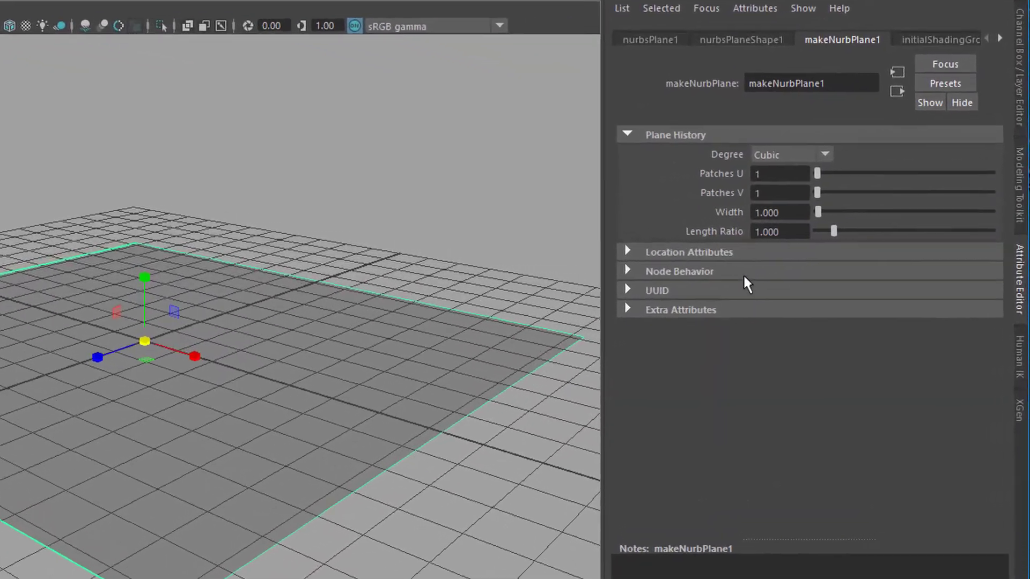
{"action": "left_click_drag", "start_coordinate": [834, 178], "coordinate": [918, 174]}
{"action": "left_click_drag", "start_coordinate": [786, 187], "coordinate": [919, 189]}
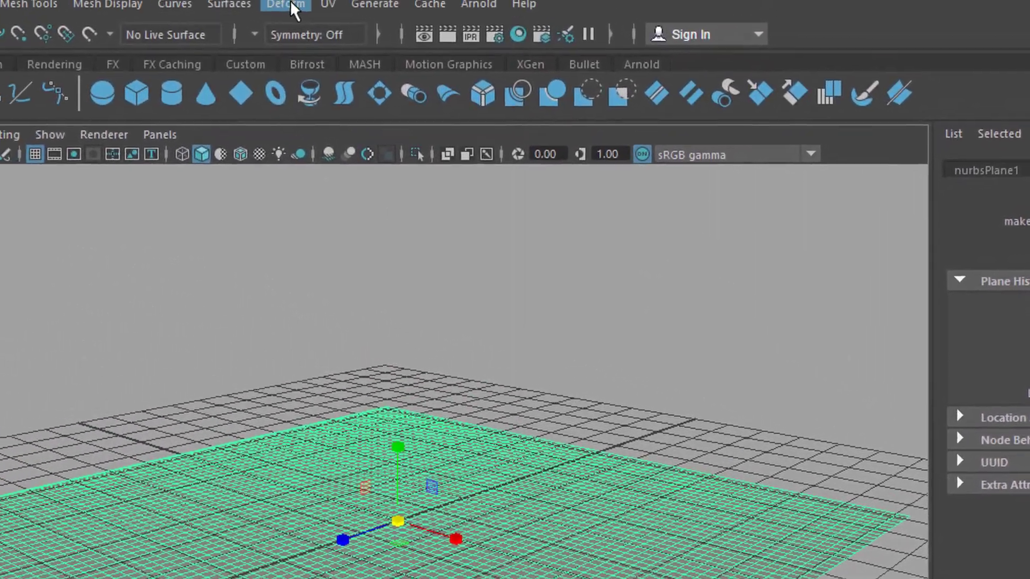
Add a wave deformer to the NURBS plane.
{"action": "left_click", "coordinate": [295, 6]}
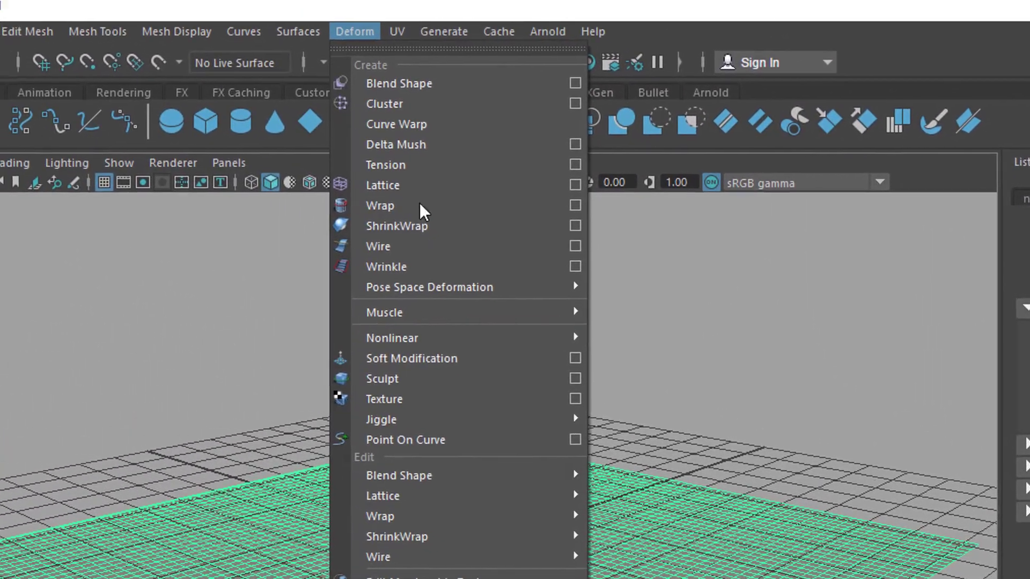
{"action": "mouse_move", "coordinate": [408, 326]}
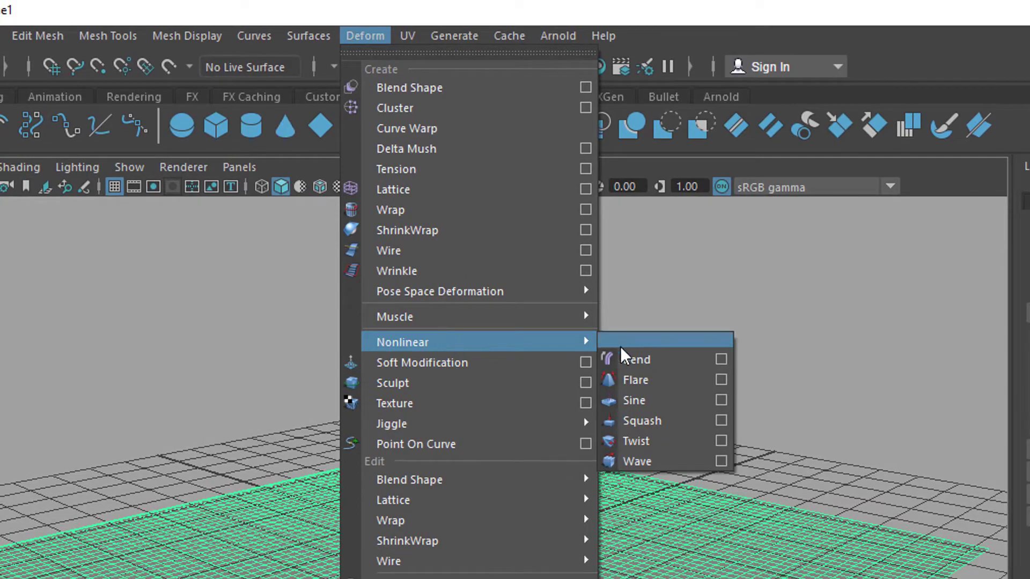
{"action": "left_click", "coordinate": [657, 464]}
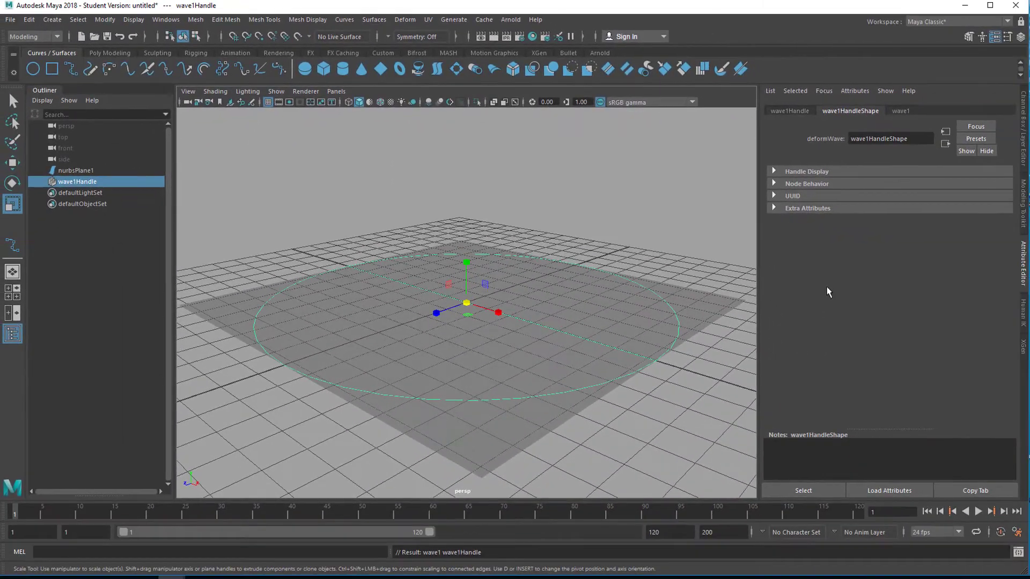
Set wave1 to amplitude 0.152, offset -0.707 and dropoff 0.960, then select the plane.
{"action": "left_click", "coordinate": [900, 110]}
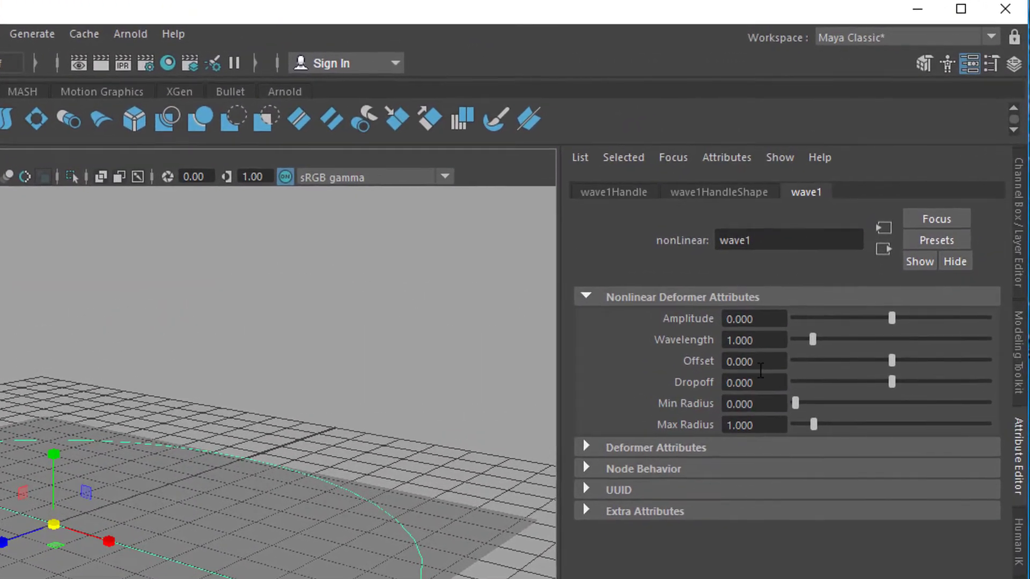
{"action": "left_click_drag", "start_coordinate": [892, 317], "coordinate": [866, 243]}
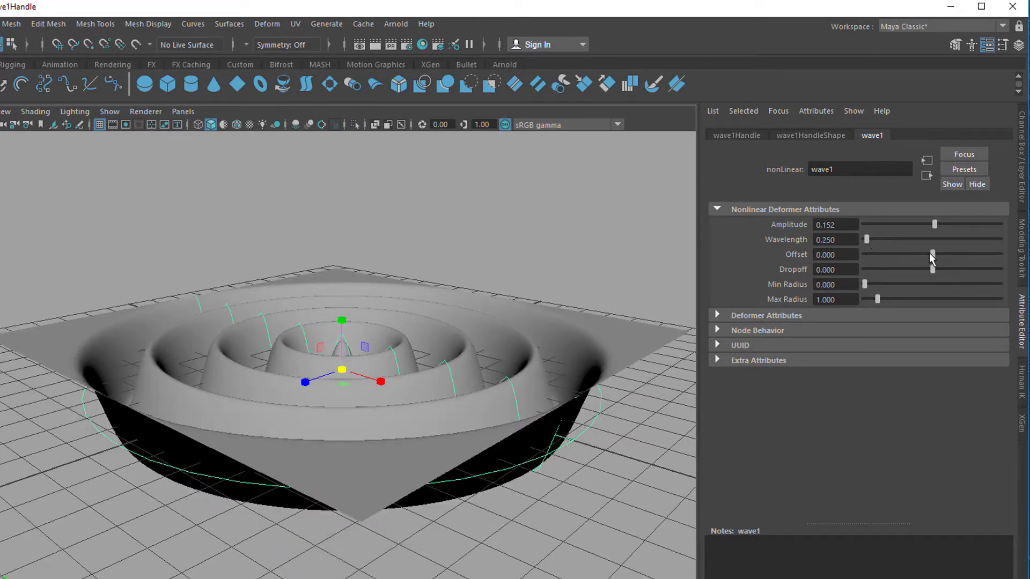
{"action": "left_click_drag", "start_coordinate": [931, 254], "coordinate": [927, 253]}
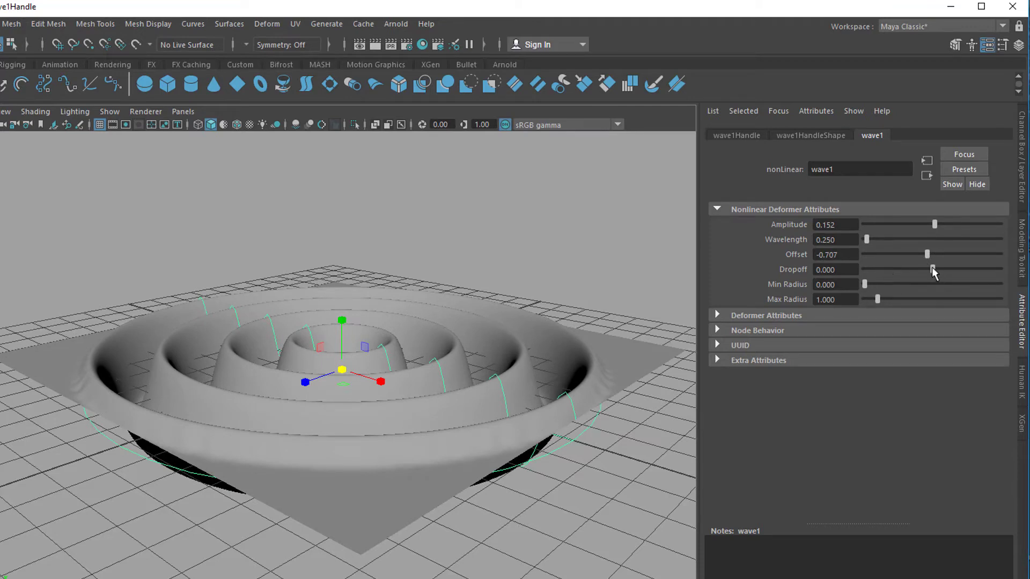
{"action": "left_click_drag", "start_coordinate": [932, 267], "coordinate": [995, 275]}
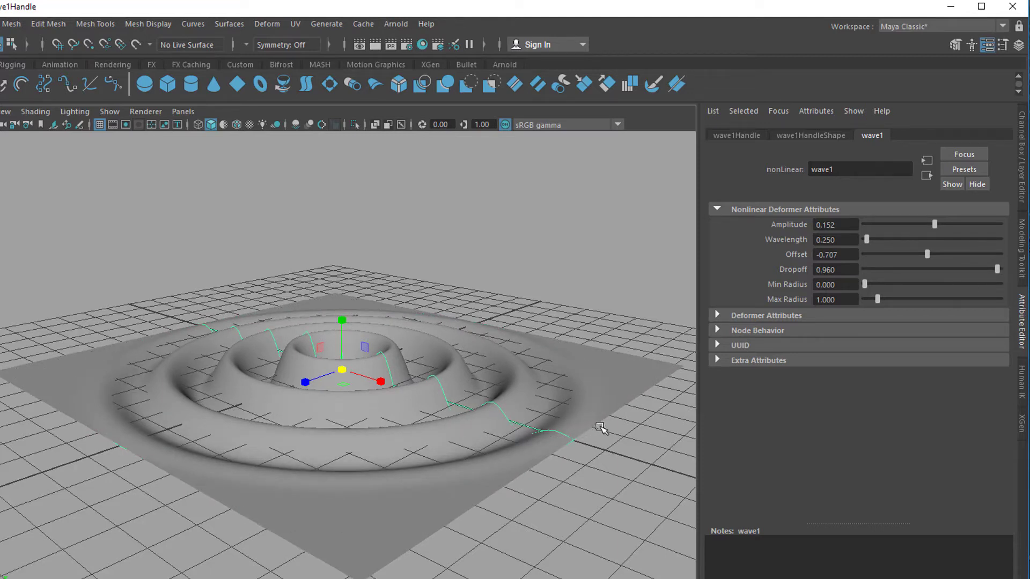
{"action": "left_click", "coordinate": [589, 366]}
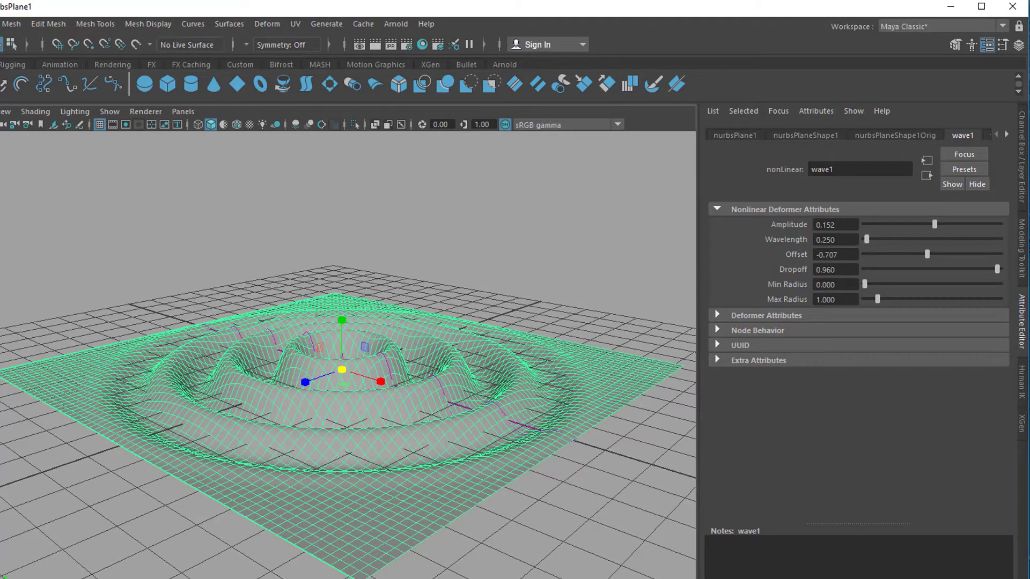
Delete nurbsPlane1's history with Edit > Delete by Type > History, then reselect the plane.
{"action": "left_click", "coordinate": [56, 39]}
{"action": "mouse_move", "coordinate": [149, 299]}
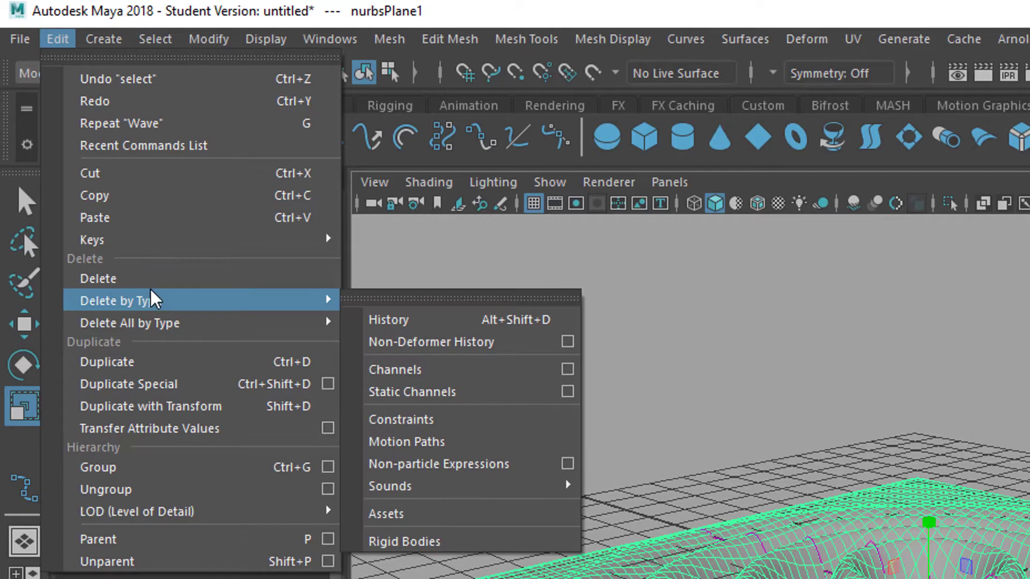
{"action": "left_click", "coordinate": [378, 321]}
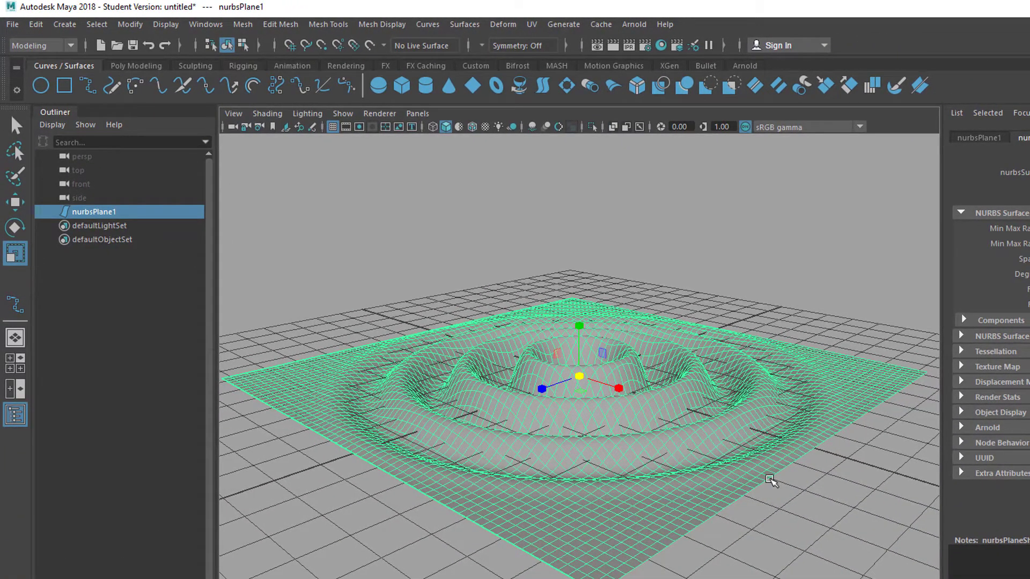
{"action": "key", "text": "alt"}
{"action": "left_click", "coordinate": [737, 295]}
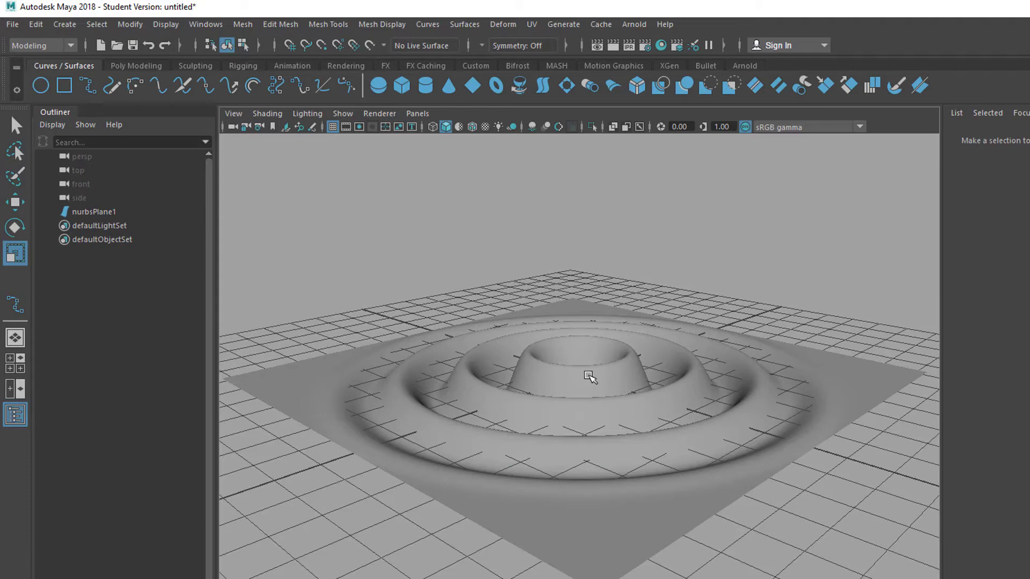
{"action": "left_click", "coordinate": [593, 377]}
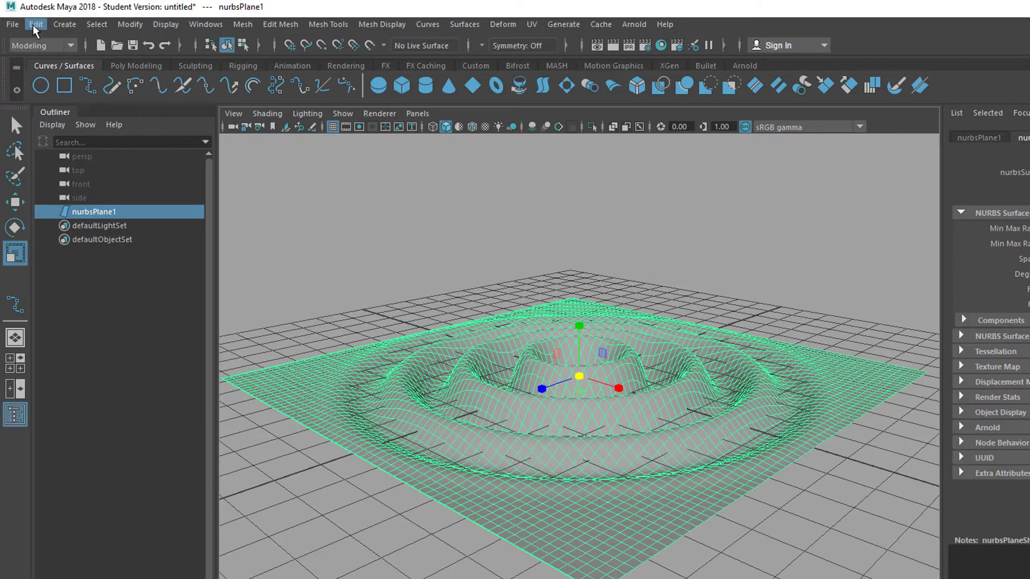
Reset the Export Selection options and set the file type to STL_ATF Export.
{"action": "left_click", "coordinate": [13, 24]}
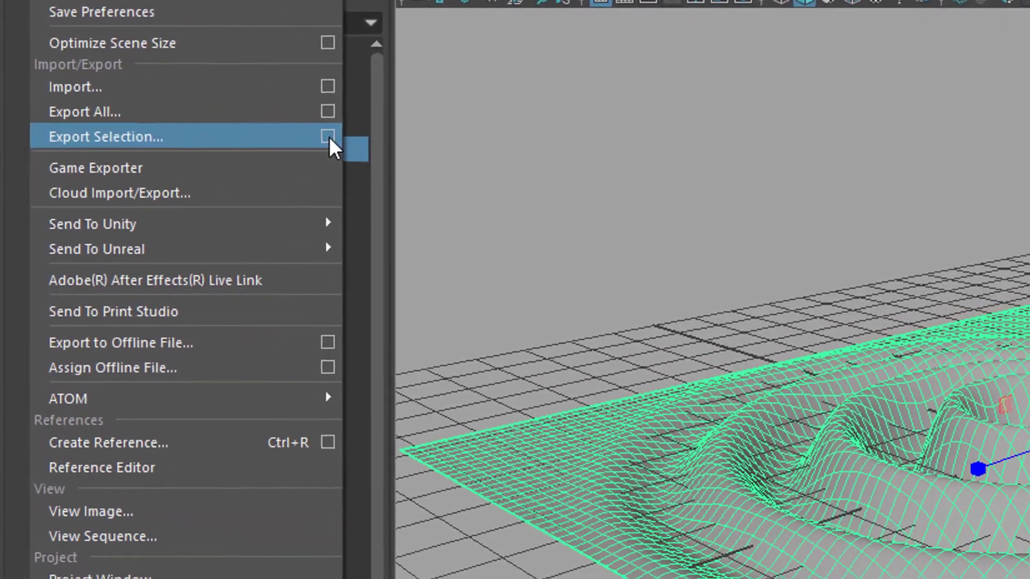
{"action": "left_click", "coordinate": [221, 185]}
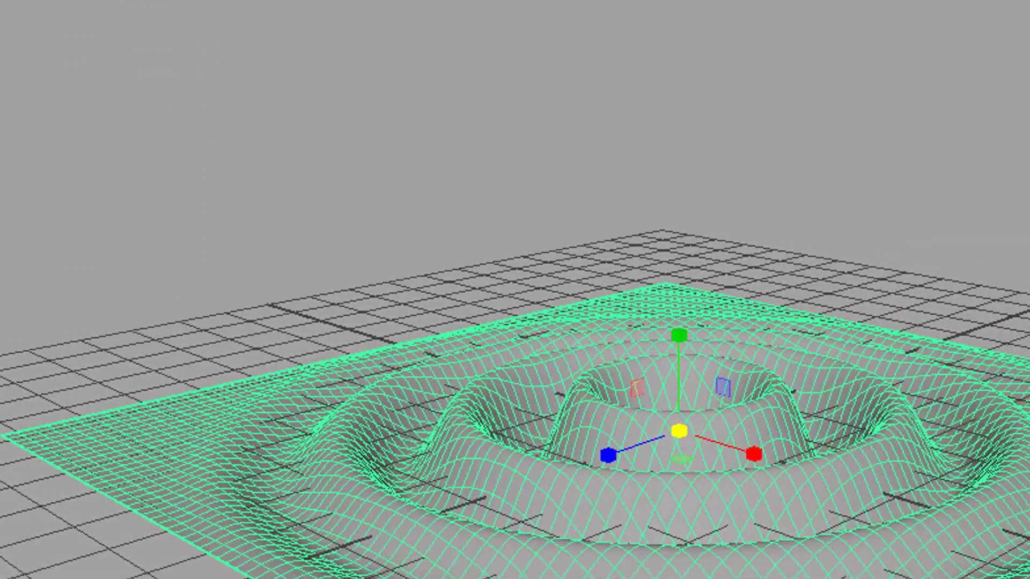
{"action": "left_click", "coordinate": [925, 100]}
{"action": "left_click", "coordinate": [971, 154]}
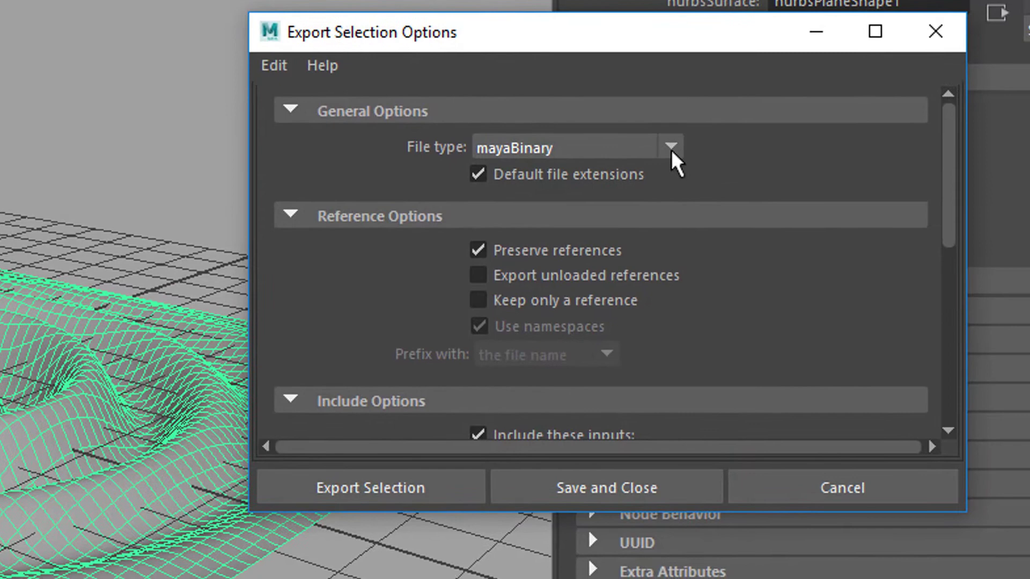
{"action": "left_click", "coordinate": [786, 153]}
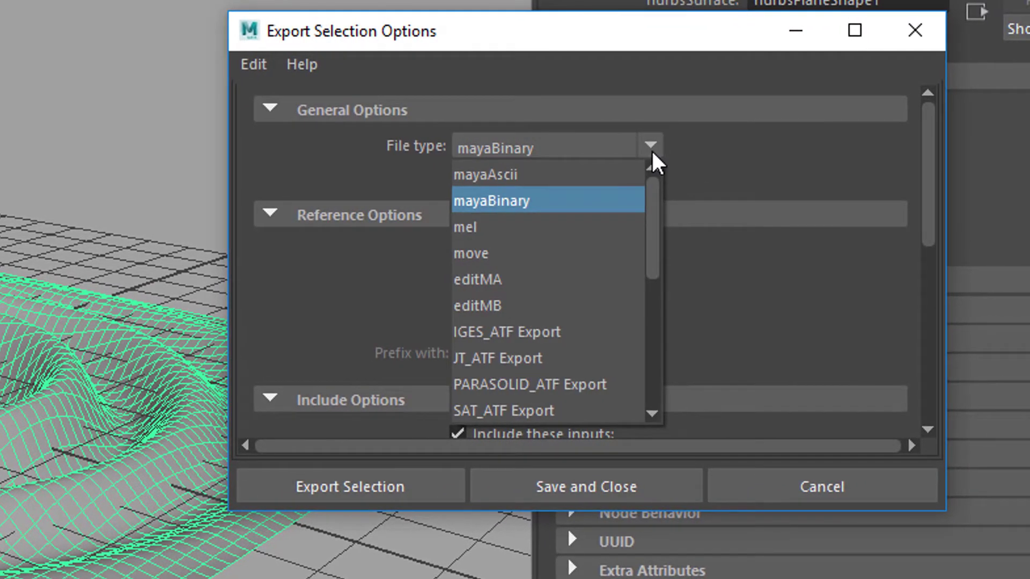
{"action": "left_click_drag", "start_coordinate": [656, 248], "coordinate": [662, 293]}
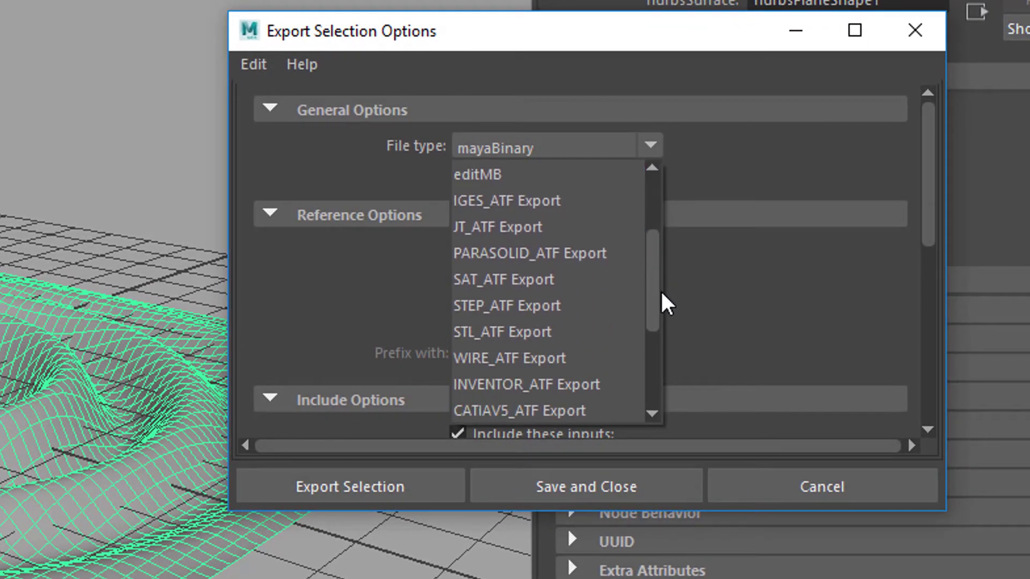
{"action": "left_click", "coordinate": [545, 331]}
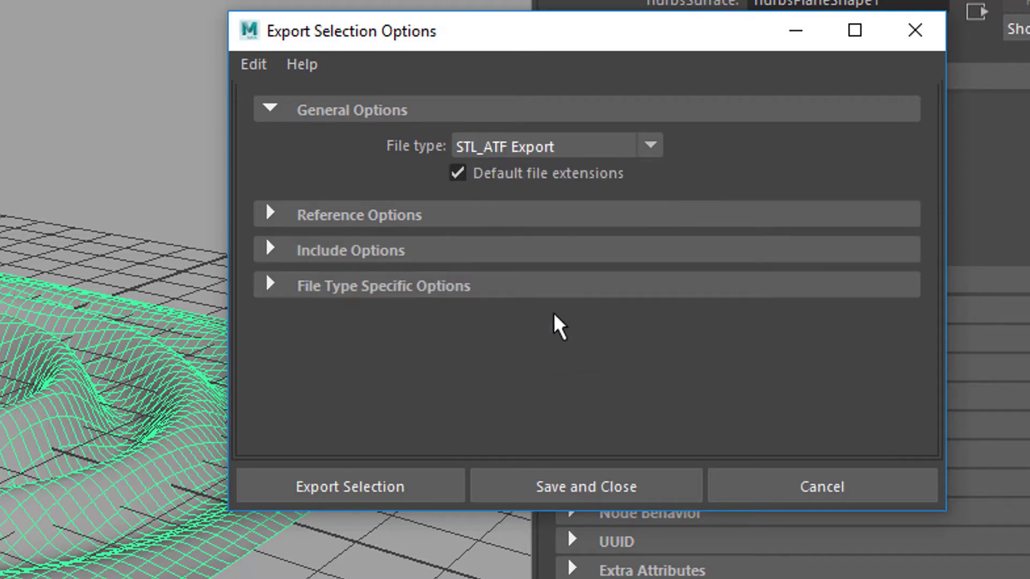
Export the selected plane as 'waveDeformation'.
{"action": "left_click", "coordinate": [408, 482]}
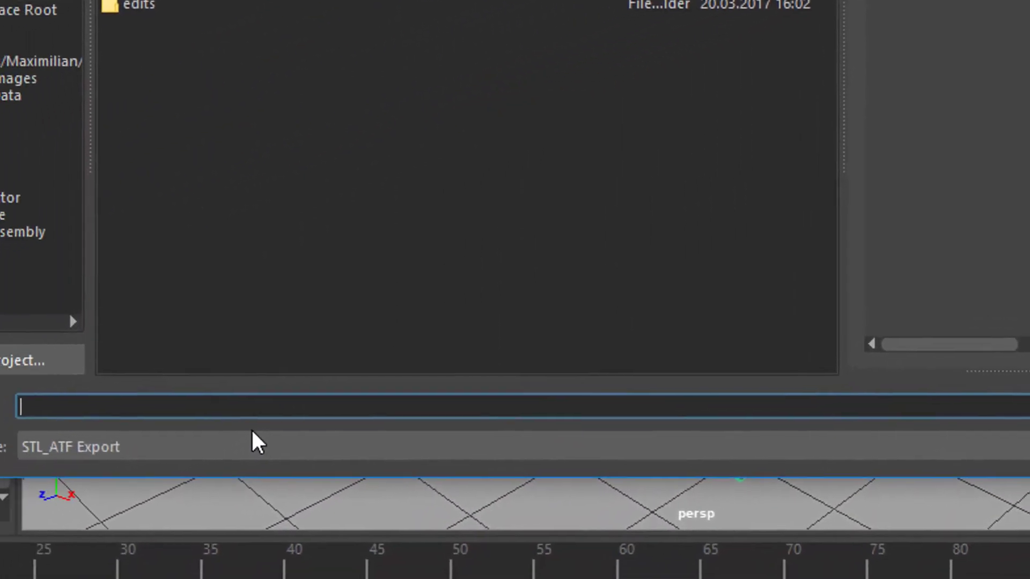
{"action": "type", "text": "wave"}
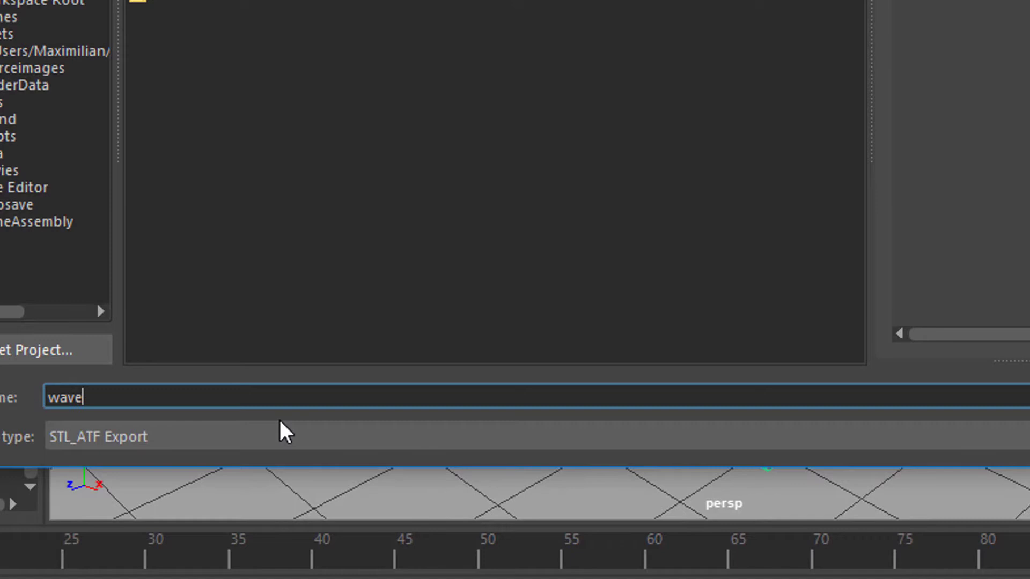
{"action": "type", "text": "Deformation"}
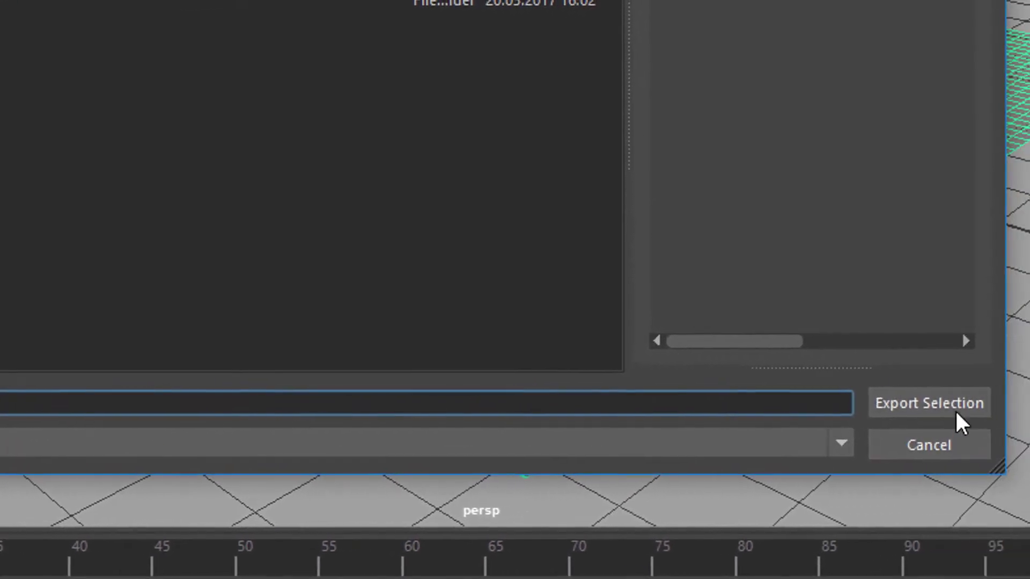
{"action": "left_click", "coordinate": [947, 405]}
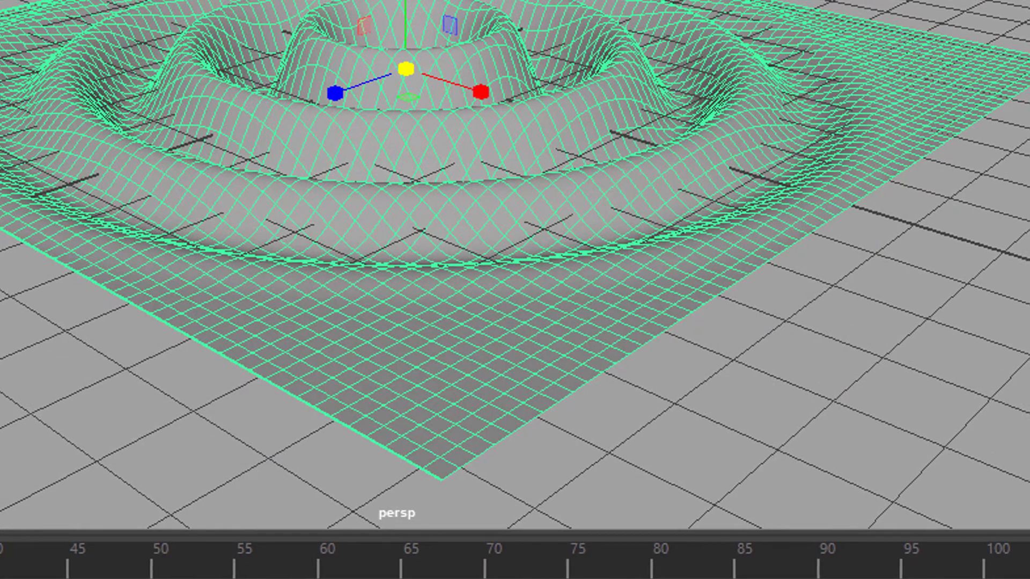
Switch Commons from Deutsch to English and open Upload file from the sidebar.
{"action": "left_click", "coordinate": [829, 343]}
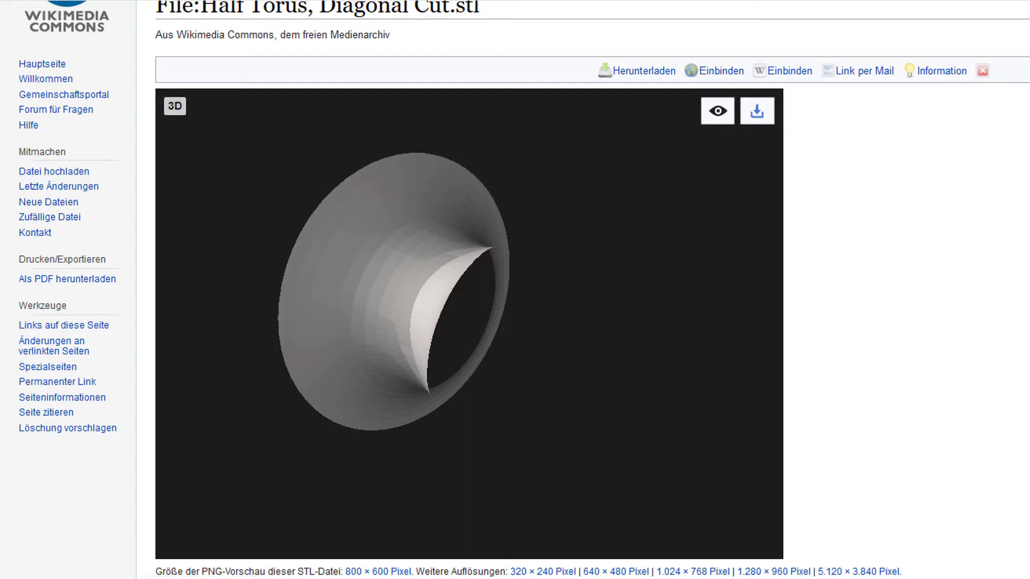
{"action": "scroll", "coordinate": [514, 289], "scroll_direction": "up", "scroll_amount": 2}
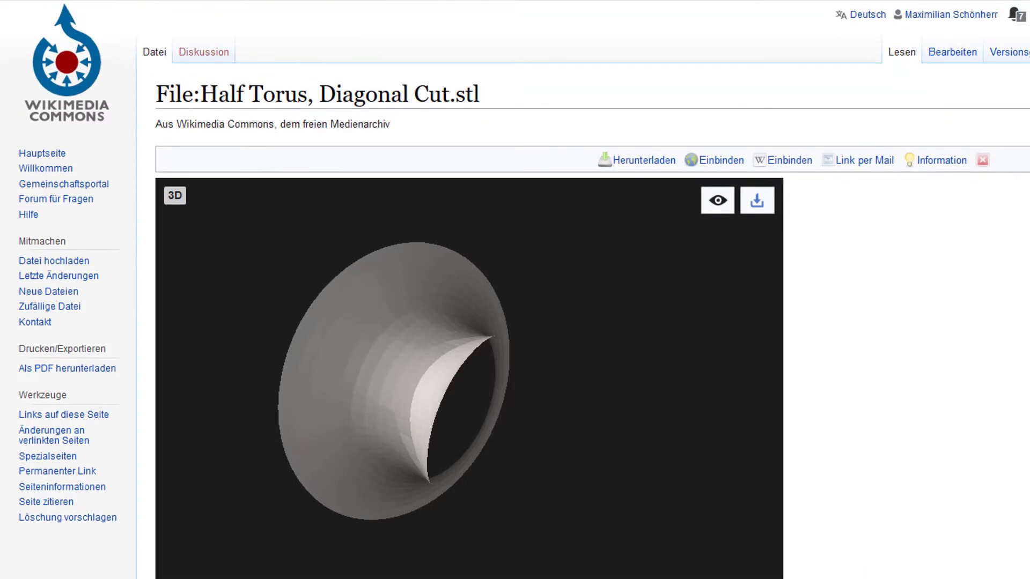
{"action": "left_click", "coordinate": [865, 16]}
{"action": "left_click", "coordinate": [445, 144]}
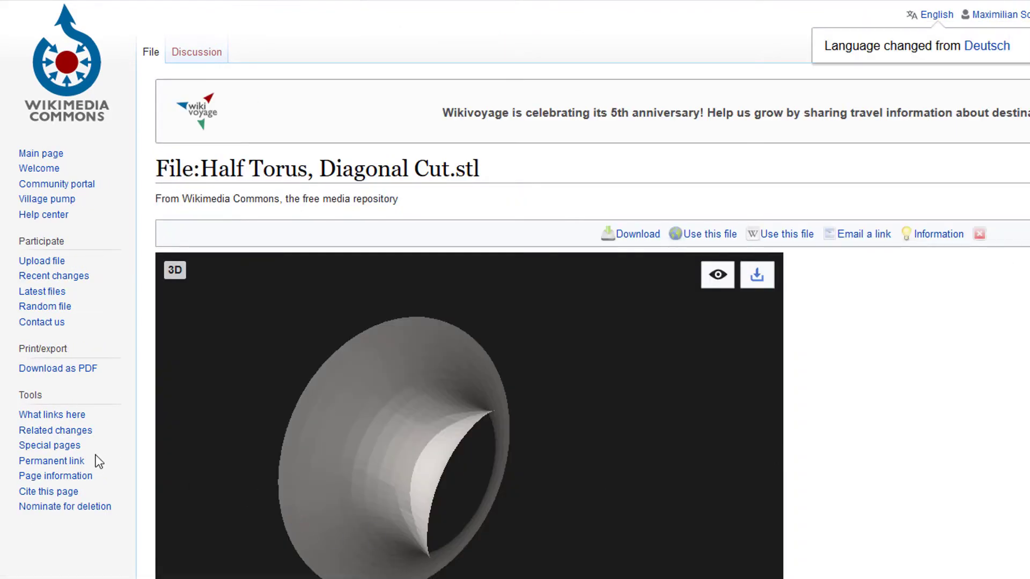
{"action": "left_click", "coordinate": [48, 262]}
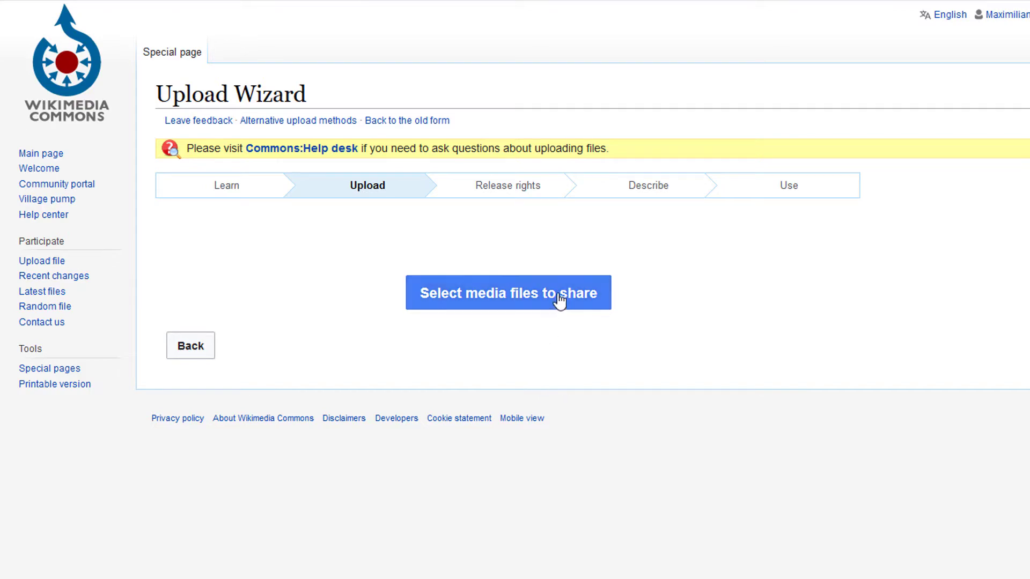
Select waveDeformation.stl in the file dialog to upload it.
{"action": "left_click", "coordinate": [558, 291]}
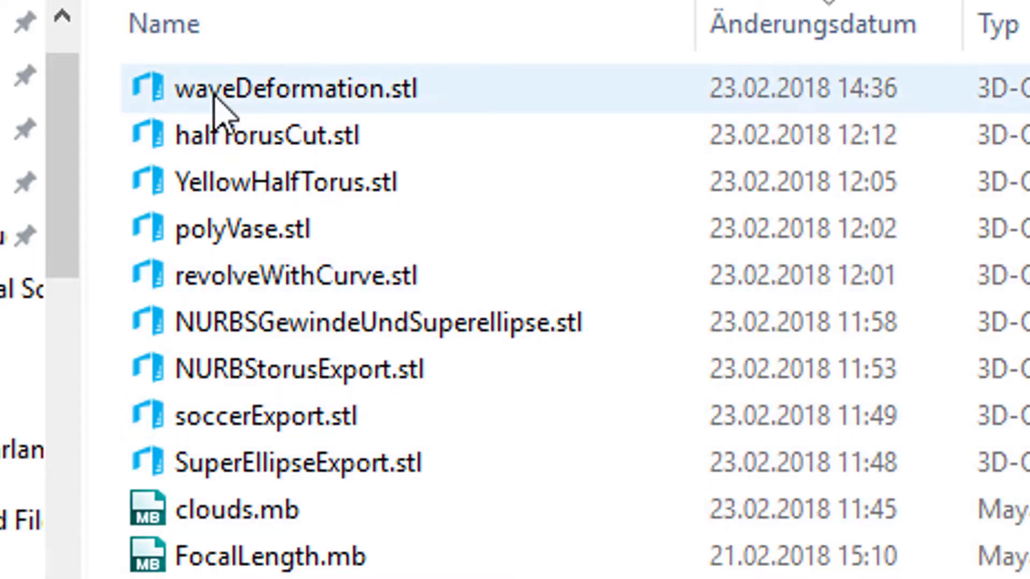
{"action": "left_click", "coordinate": [138, 92]}
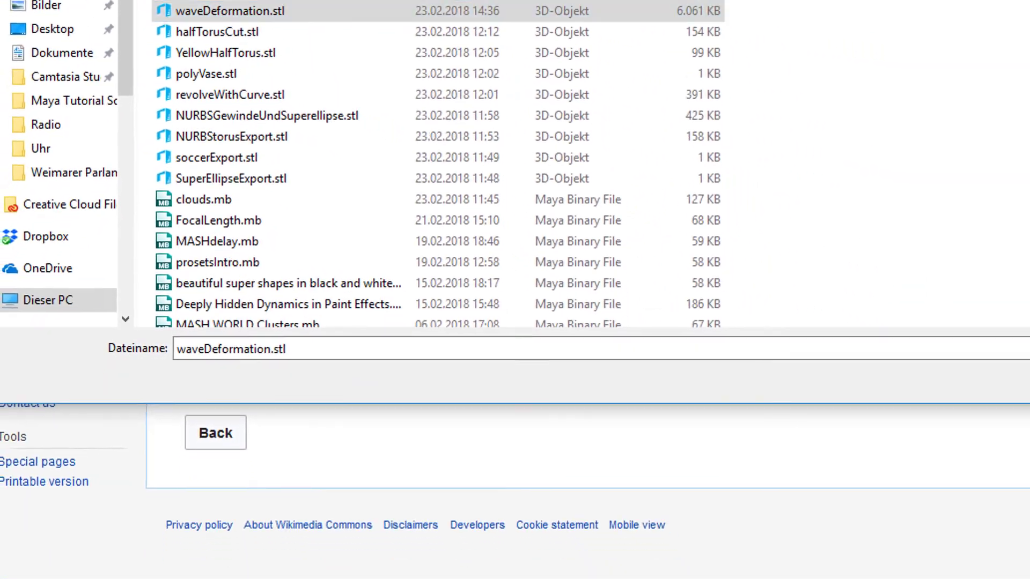
{"action": "key", "text": "Return"}
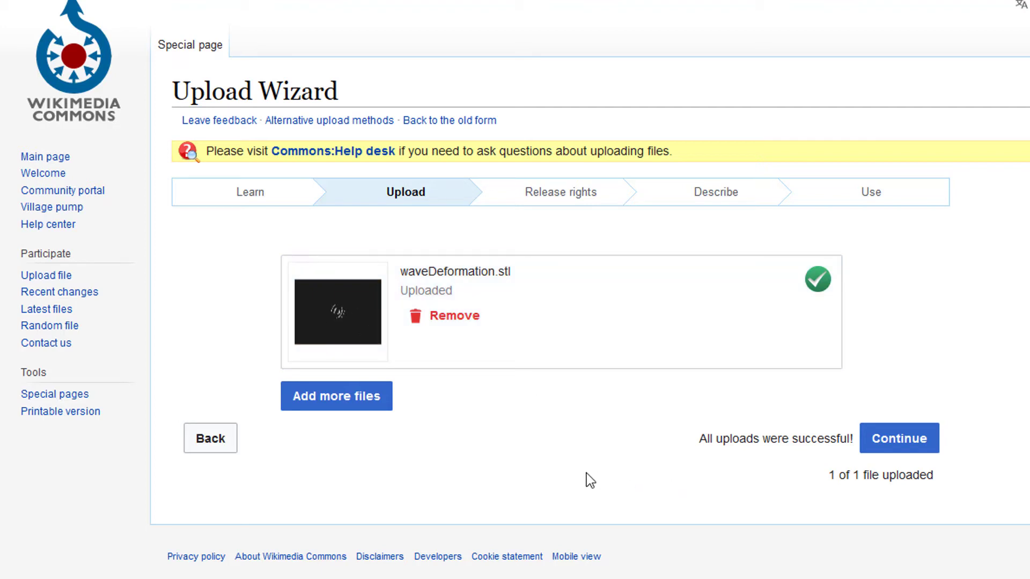
Mark the file as your own work, agree to the patent terms, and continue to Describe.
{"action": "left_click", "coordinate": [922, 438]}
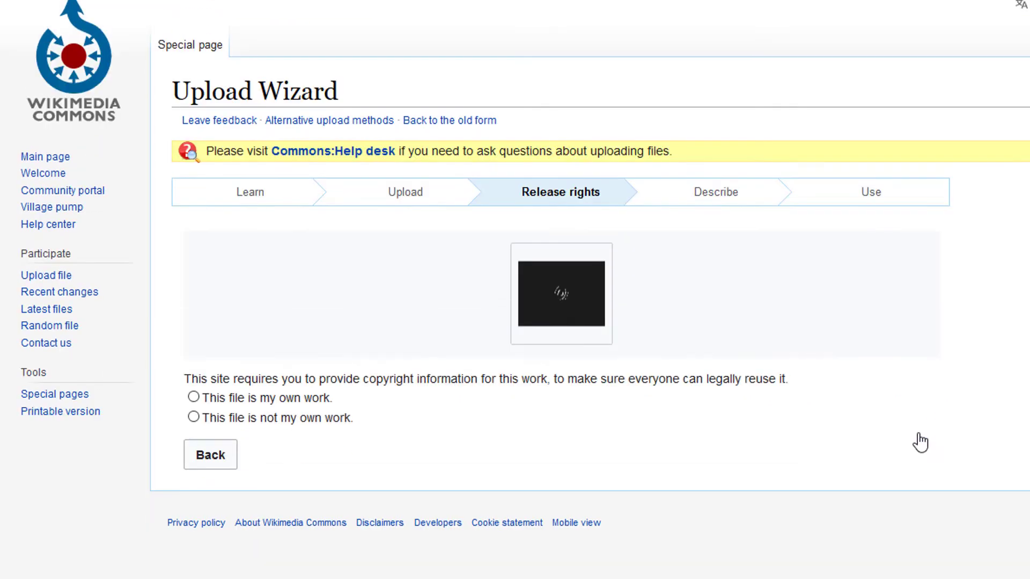
{"action": "left_click", "coordinate": [194, 397]}
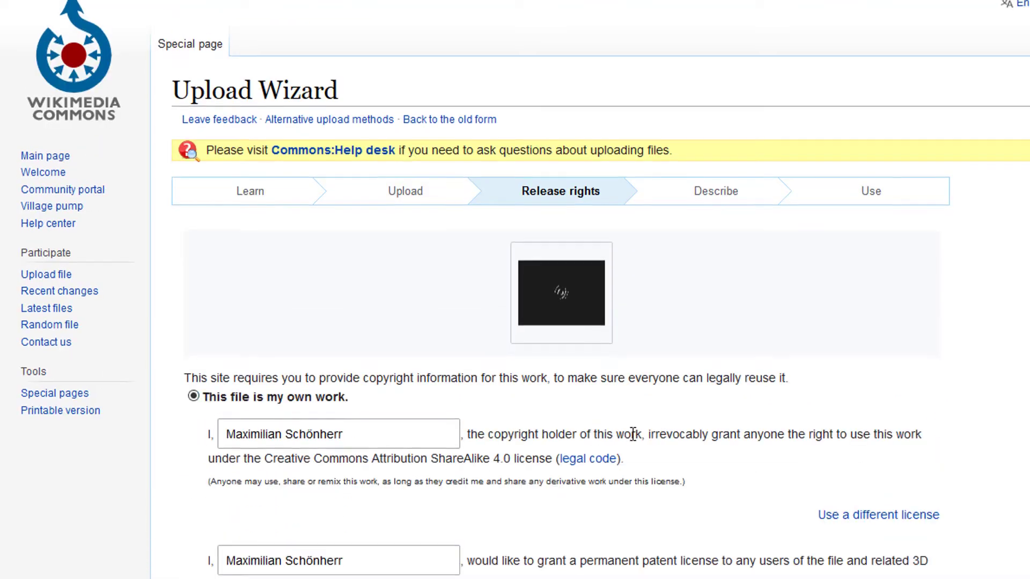
{"action": "scroll", "coordinate": [647, 437], "scroll_direction": "down", "scroll_amount": 3}
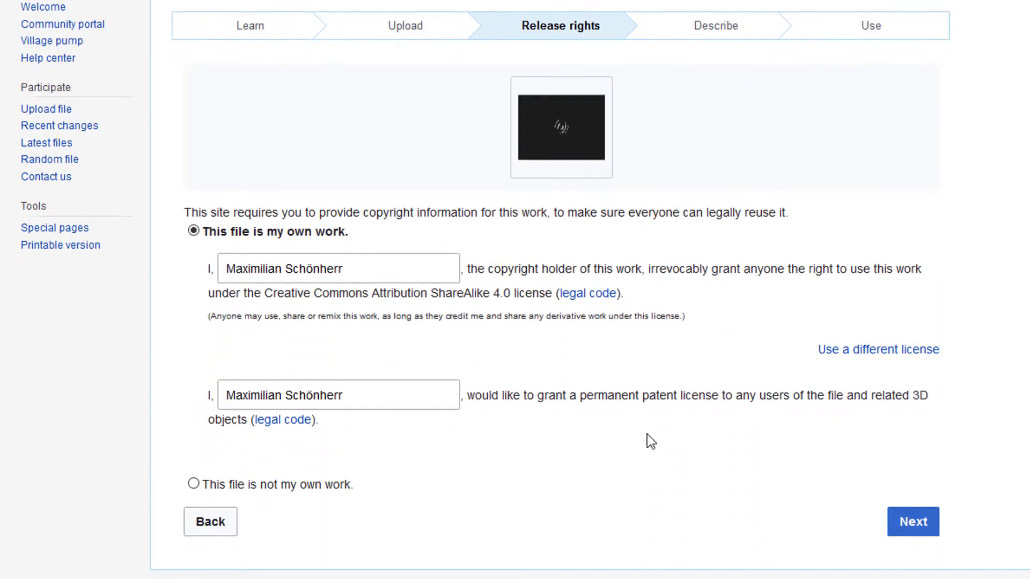
{"action": "left_click", "coordinate": [910, 521]}
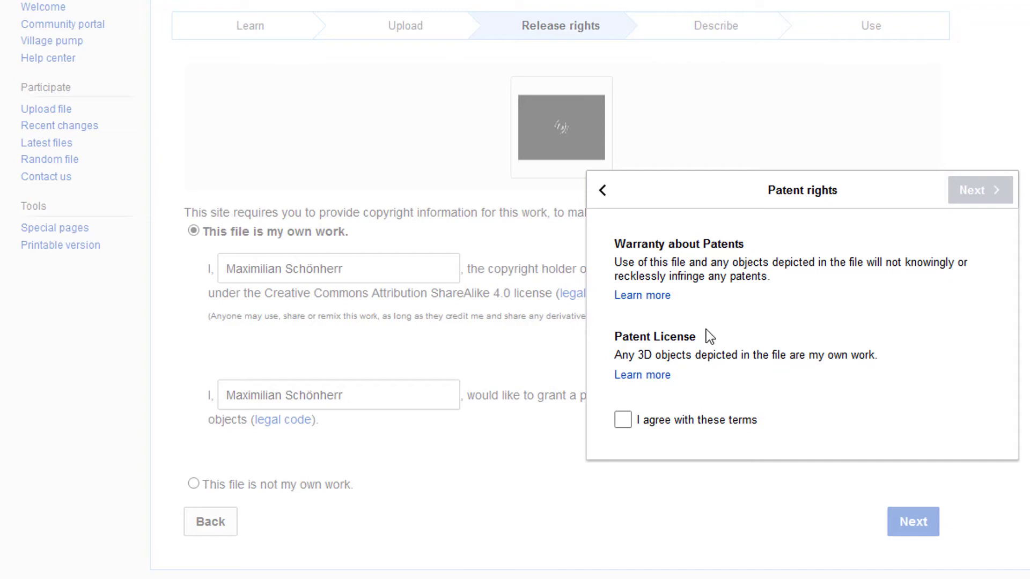
{"action": "left_click", "coordinate": [623, 419]}
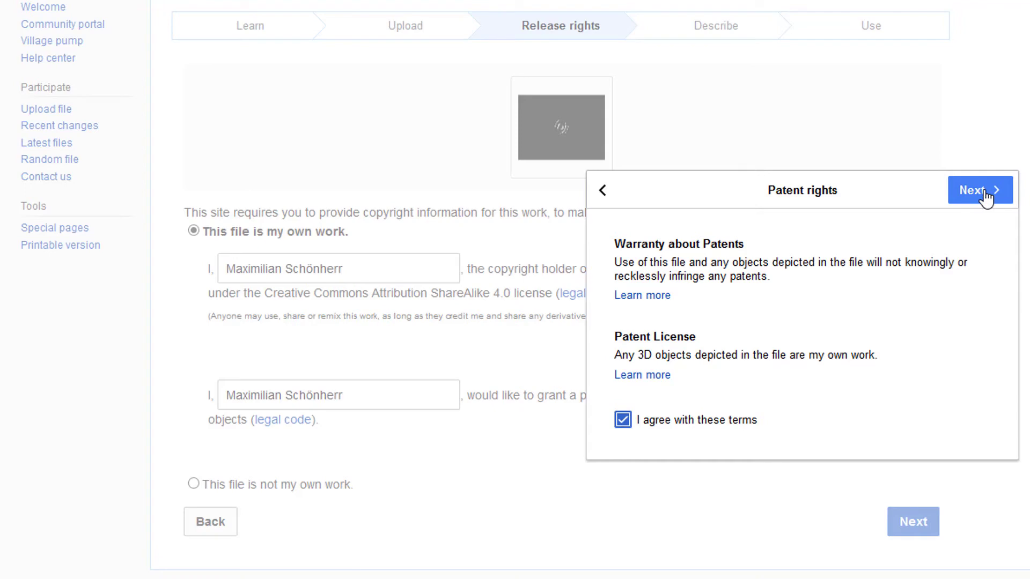
{"action": "left_click", "coordinate": [980, 191]}
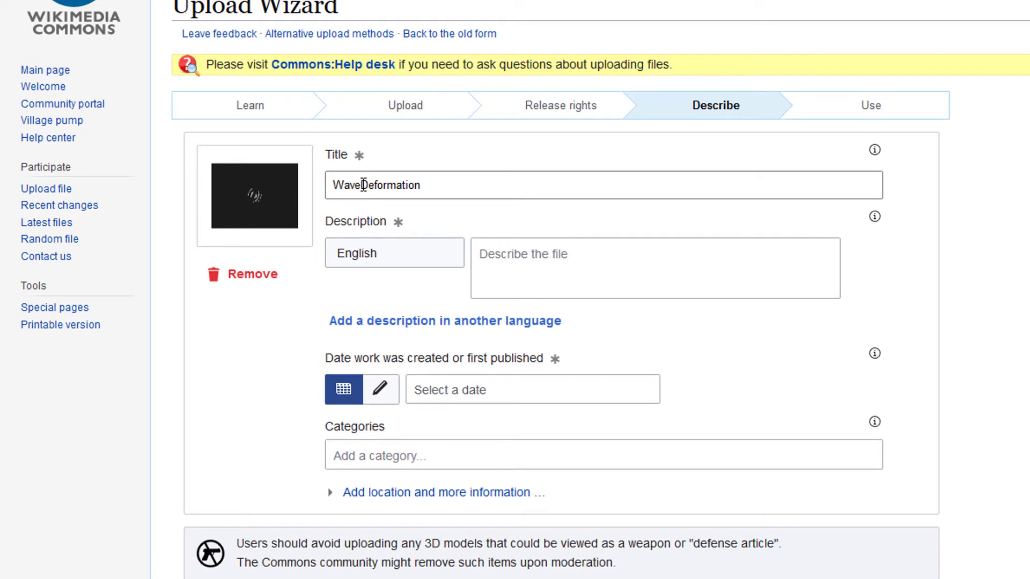
Insert '3' to make the title 'Wave Deformation Using a 3D Deformer' and type the English Wave Deformer description.
{"action": "left_click", "coordinate": [363, 184]}
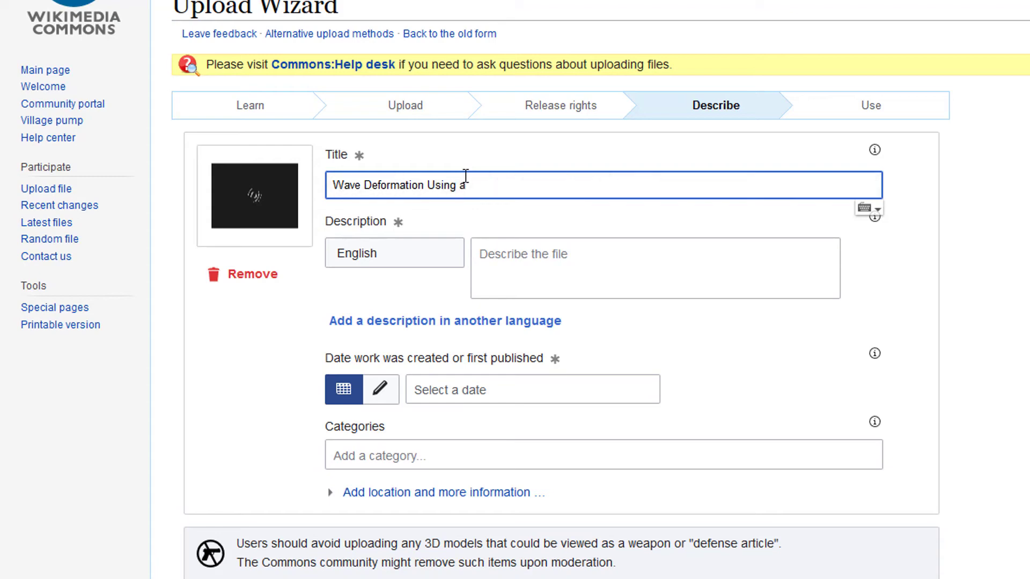
{"action": "type", "text": "3D Deformer"}
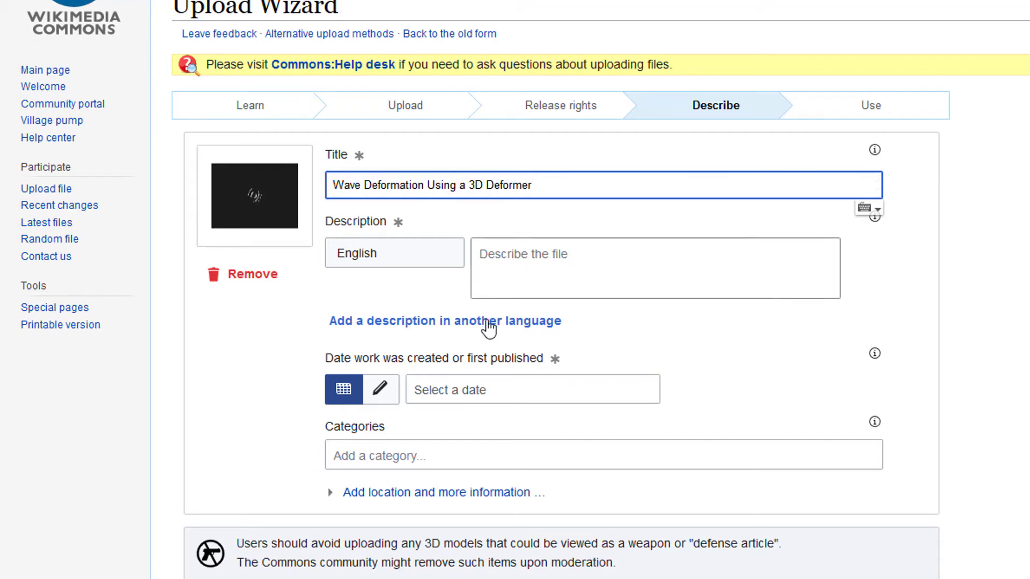
{"action": "left_click", "coordinate": [536, 255]}
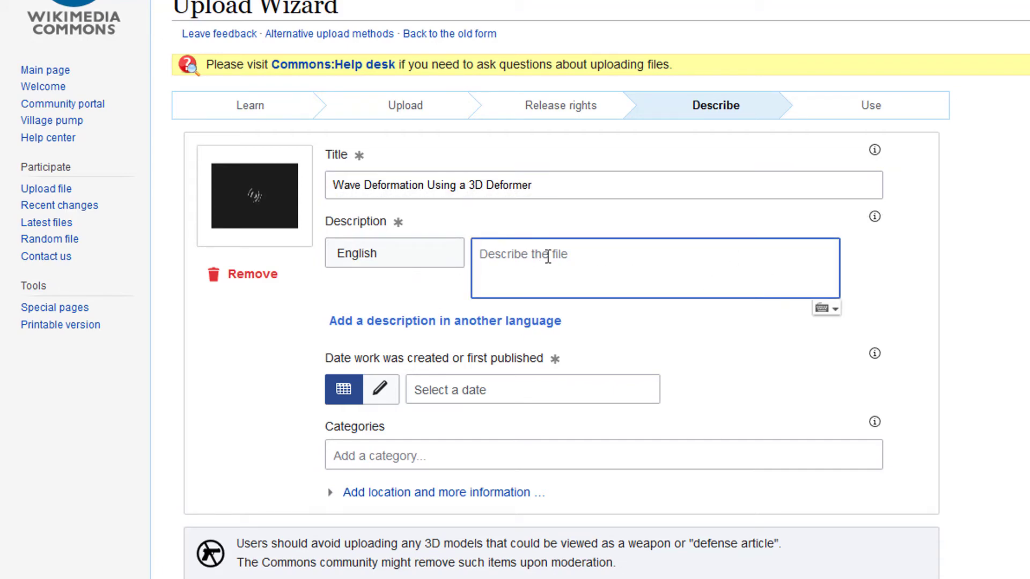
{"action": "type", "text": "T"}
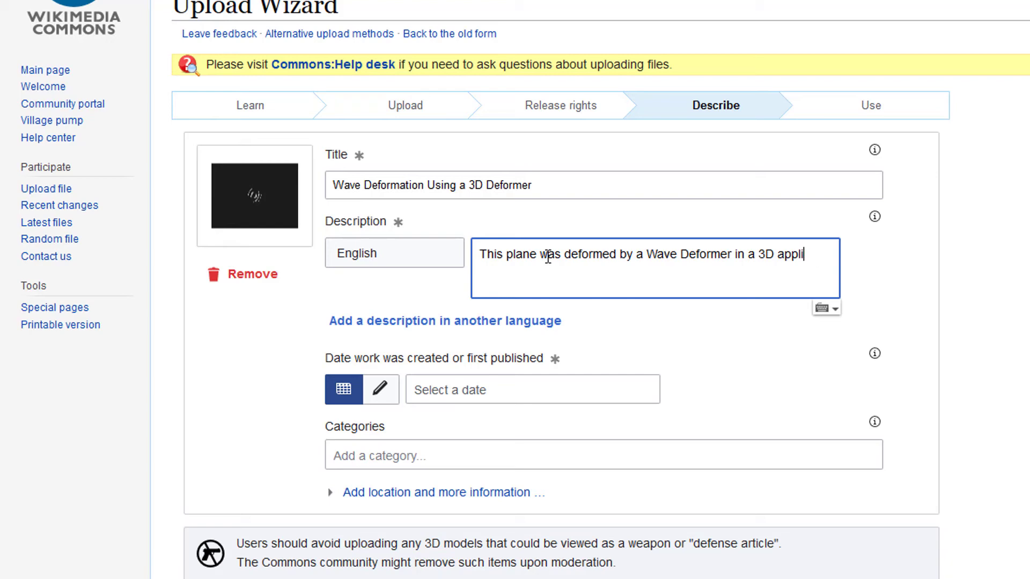
{"action": "type", "text": "on."}
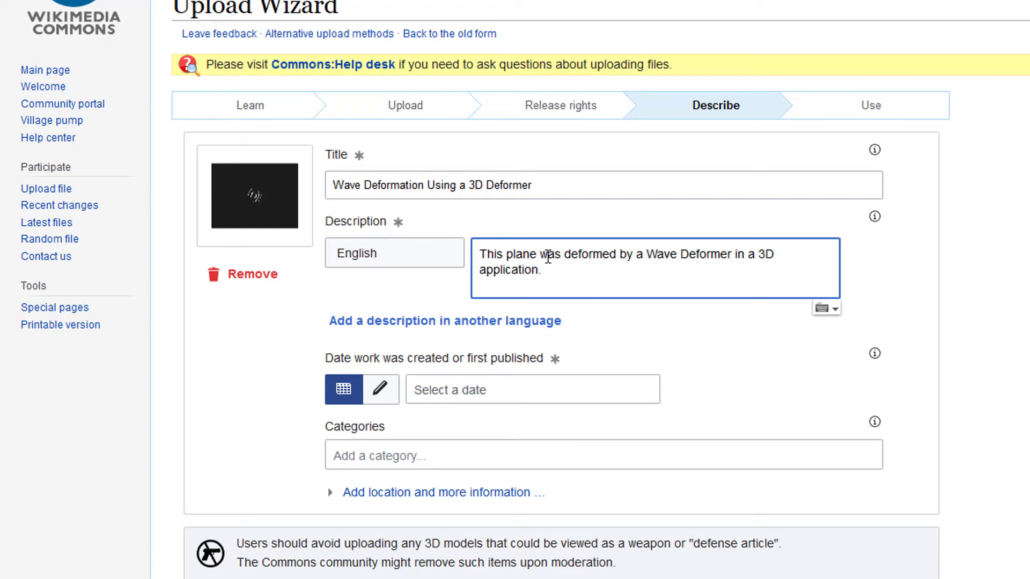
Set the creation date to 23 February 2018 and add the STL files category.
{"action": "left_click", "coordinate": [342, 396]}
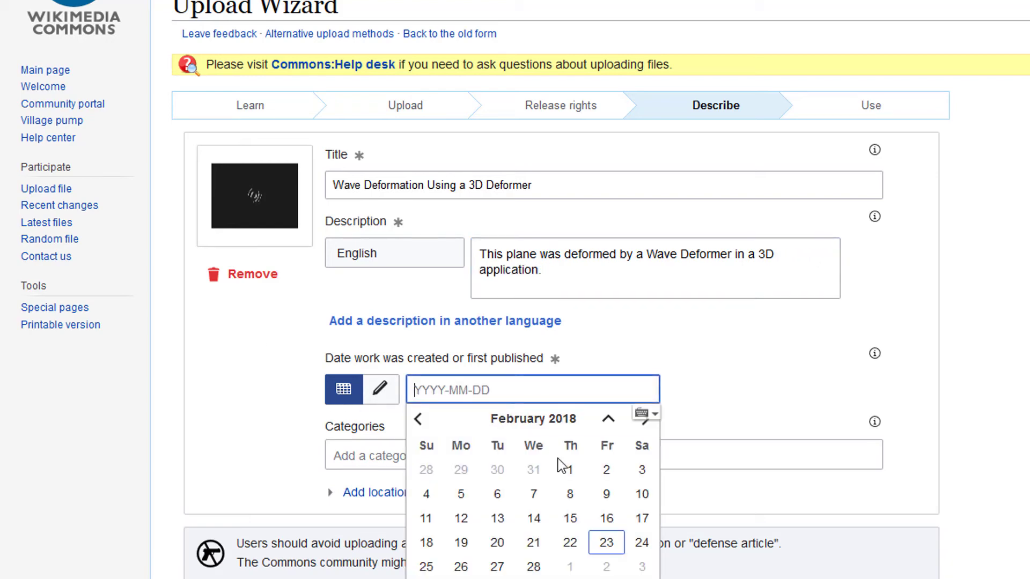
{"action": "left_click", "coordinate": [619, 545]}
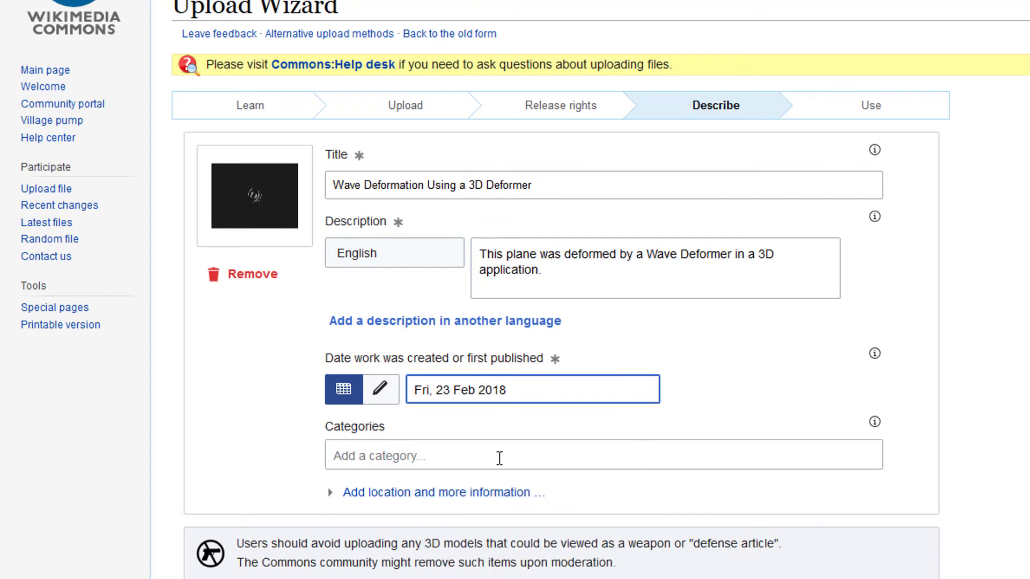
{"action": "left_click", "coordinate": [467, 457]}
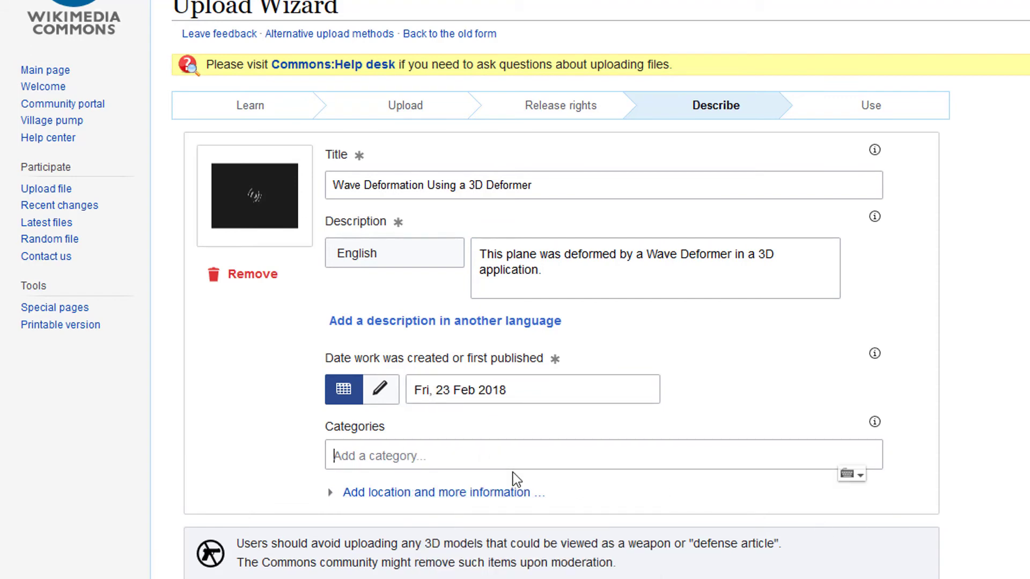
{"action": "type", "text": "stl"}
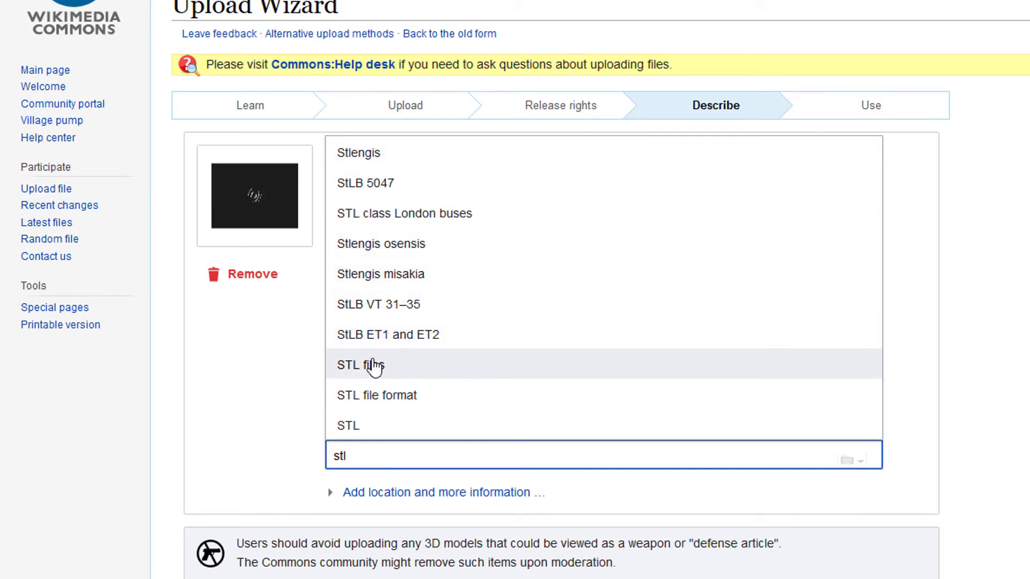
{"action": "left_click", "coordinate": [374, 366]}
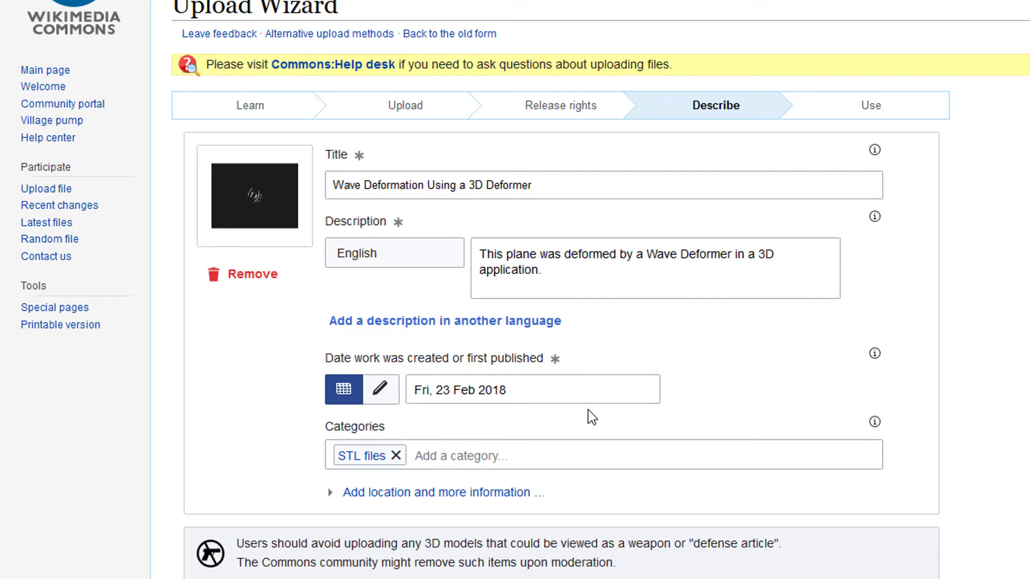
Add the Waves and 3D computer graphics categories and publish the upload.
{"action": "type", "text": "wave"}
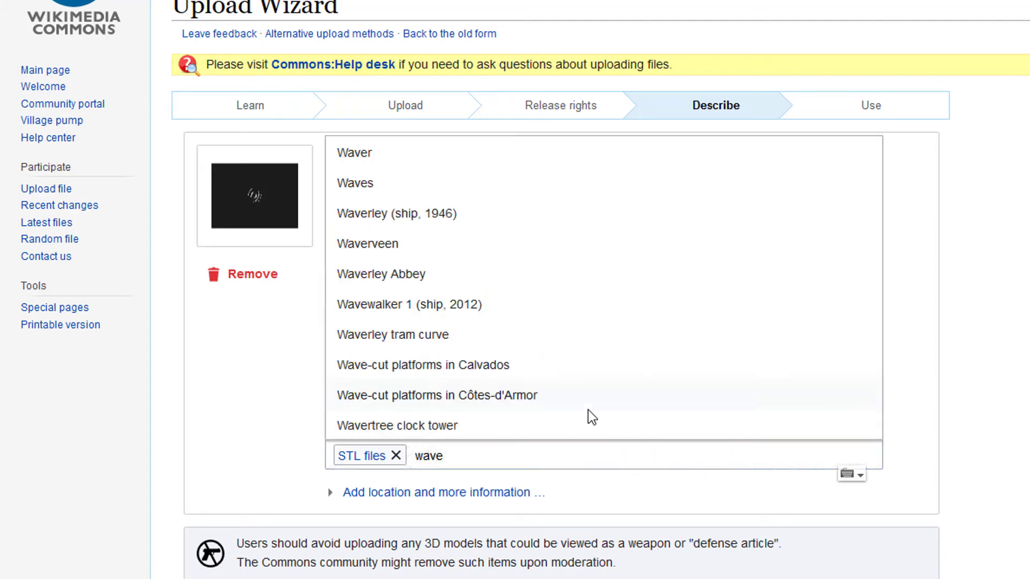
{"action": "left_click", "coordinate": [361, 185]}
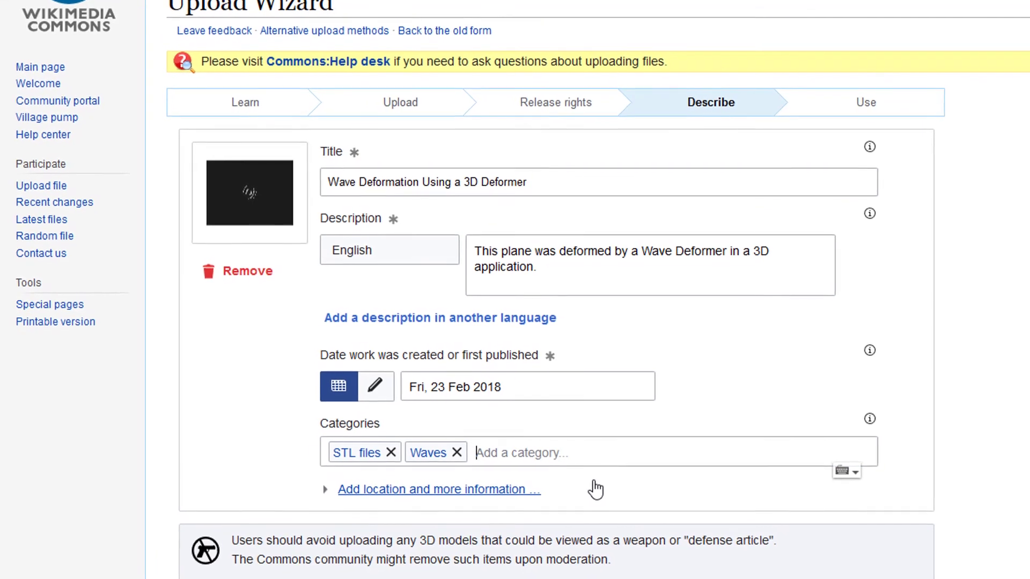
{"action": "type", "text": "3D"}
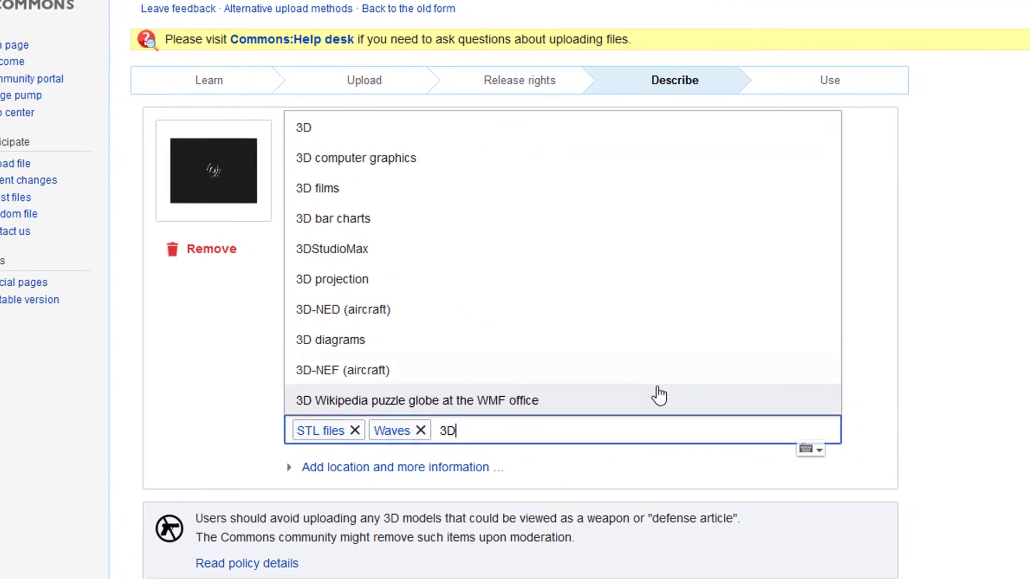
{"action": "left_click", "coordinate": [335, 150]}
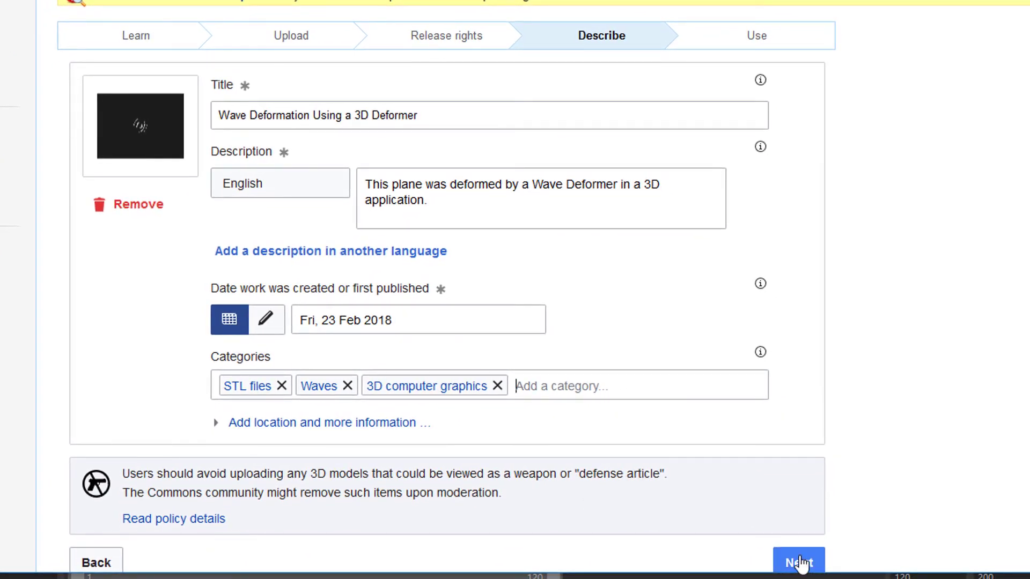
{"action": "left_click", "coordinate": [799, 563]}
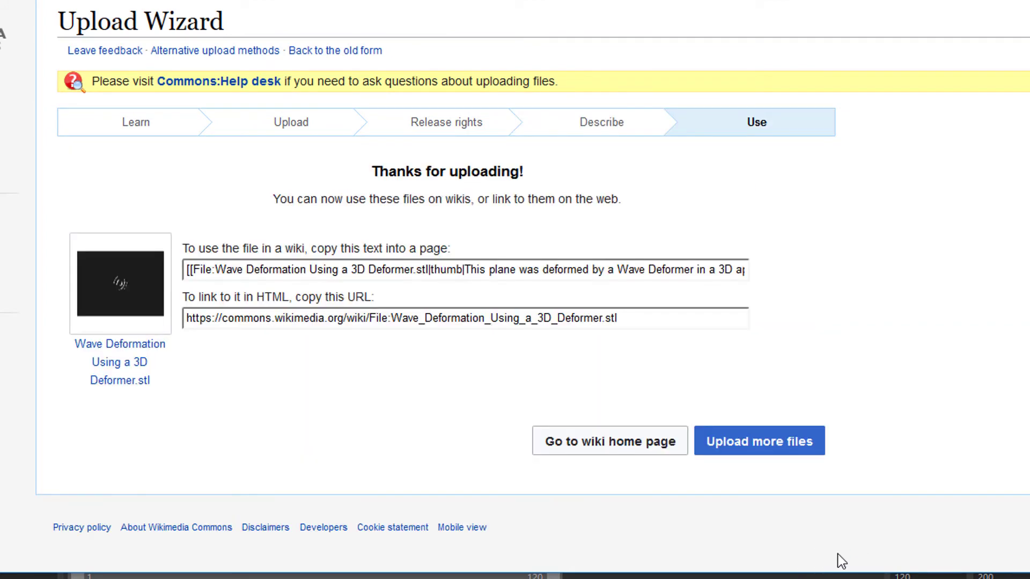
Open the uploaded STL's file page and rotate the 3D preview to show the rippled plane face-on.
{"action": "left_click", "coordinate": [134, 287]}
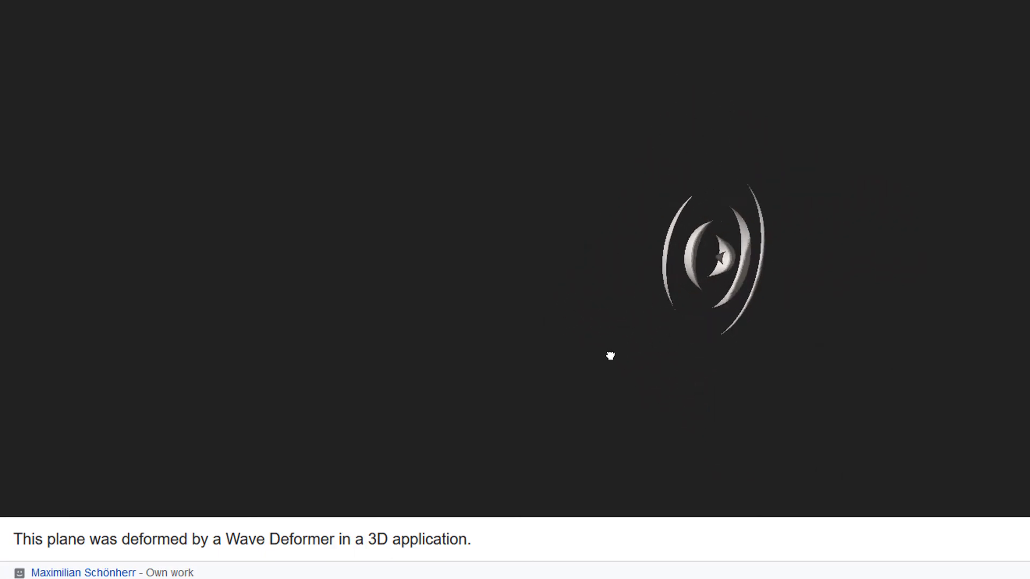
{"action": "left_click_drag", "start_coordinate": [1008, 275], "coordinate": [1029, 276]}
{"action": "left_click_drag", "start_coordinate": [923, 260], "coordinate": [1010, 279]}
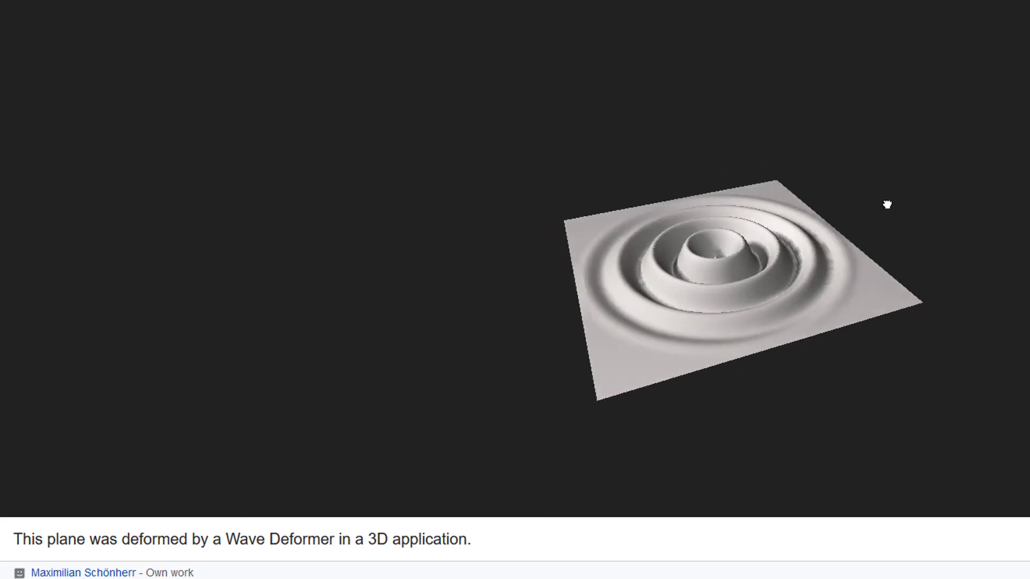